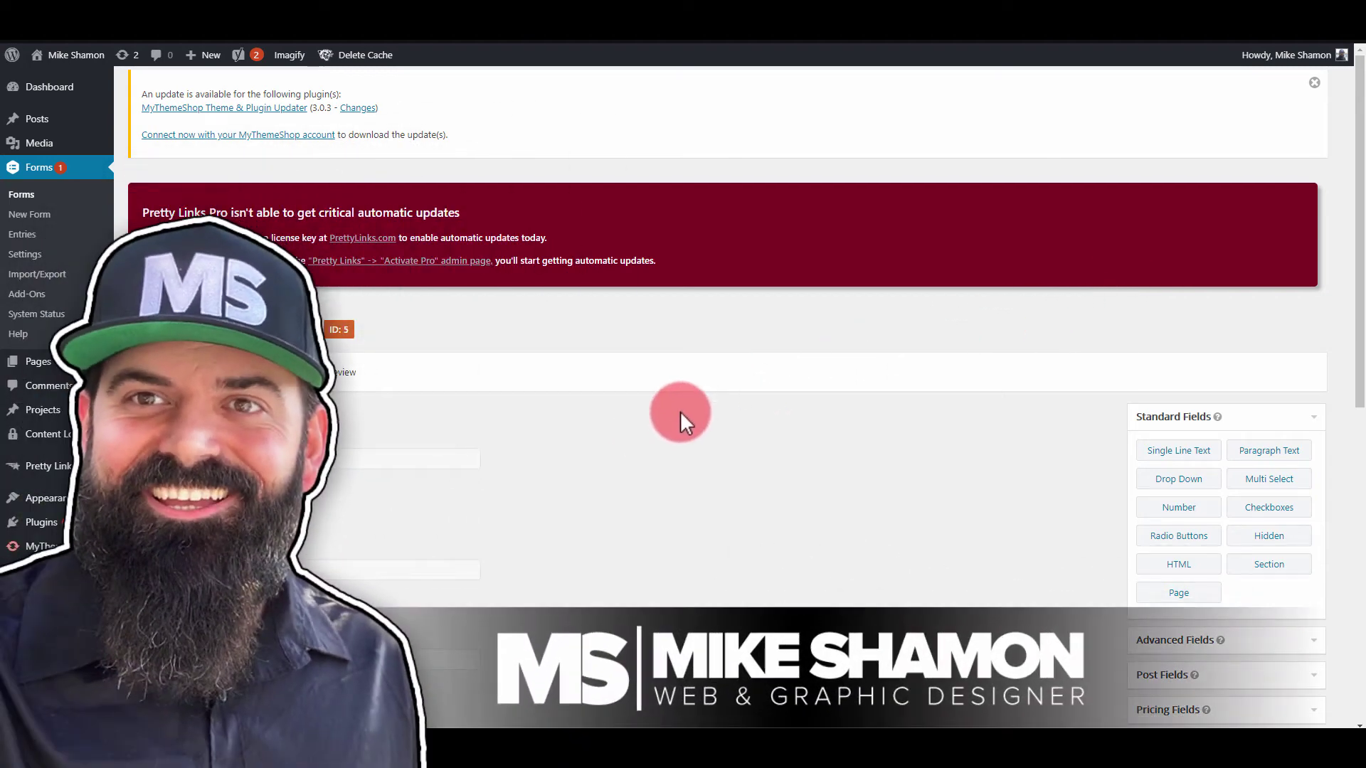
- Review the field layout of the Product Example #1 form in its preview and in the form editor
left_click_drag(1355, 192, 1336, 327)
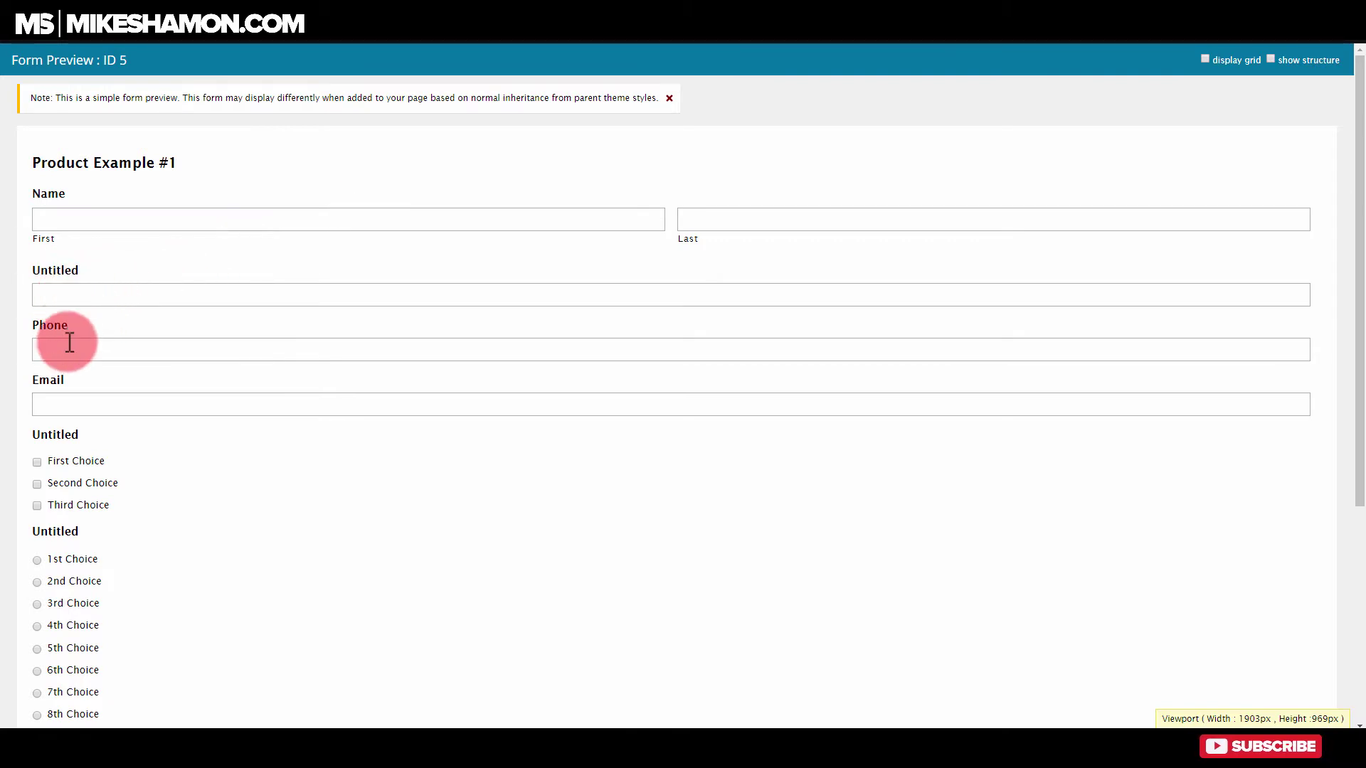
scroll(1358, 371, "down", 1)
scroll(1358, 371, "down", 3)
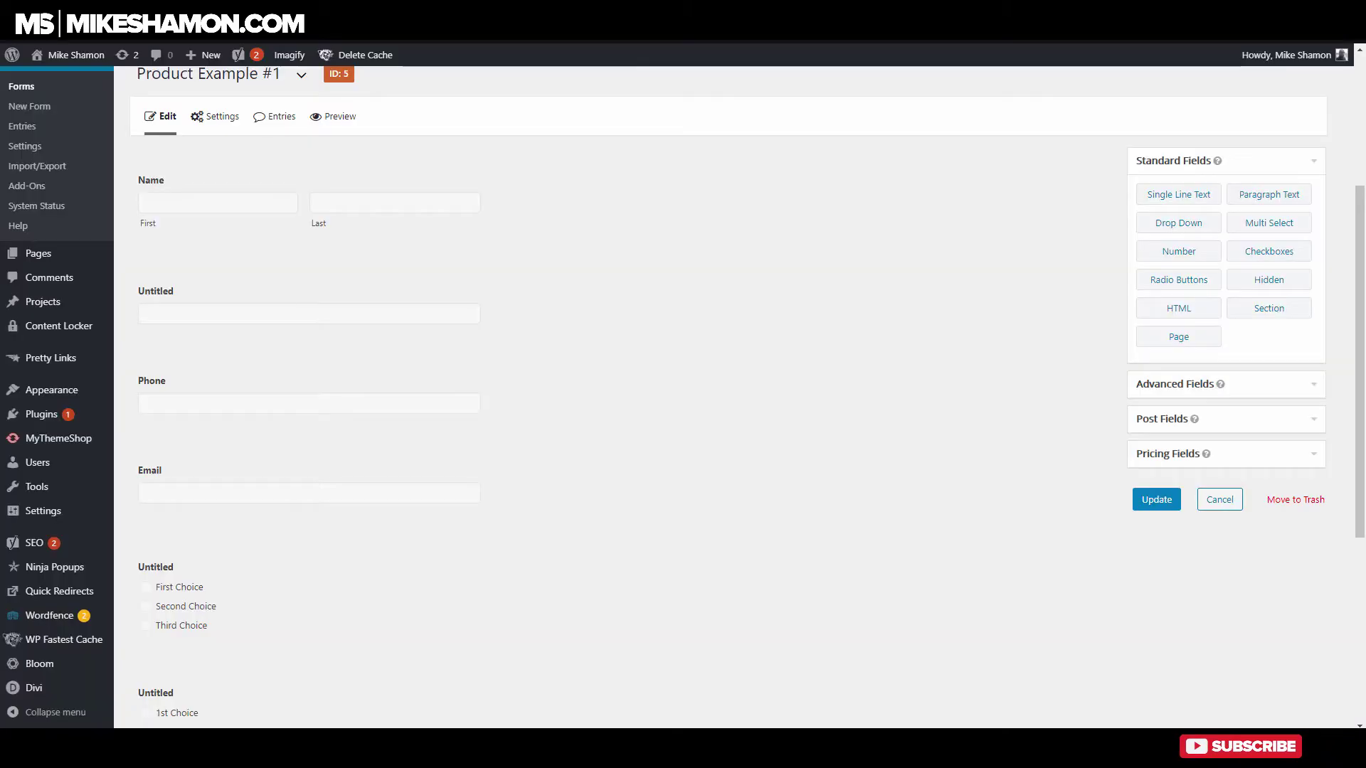
left_click(321, 181)
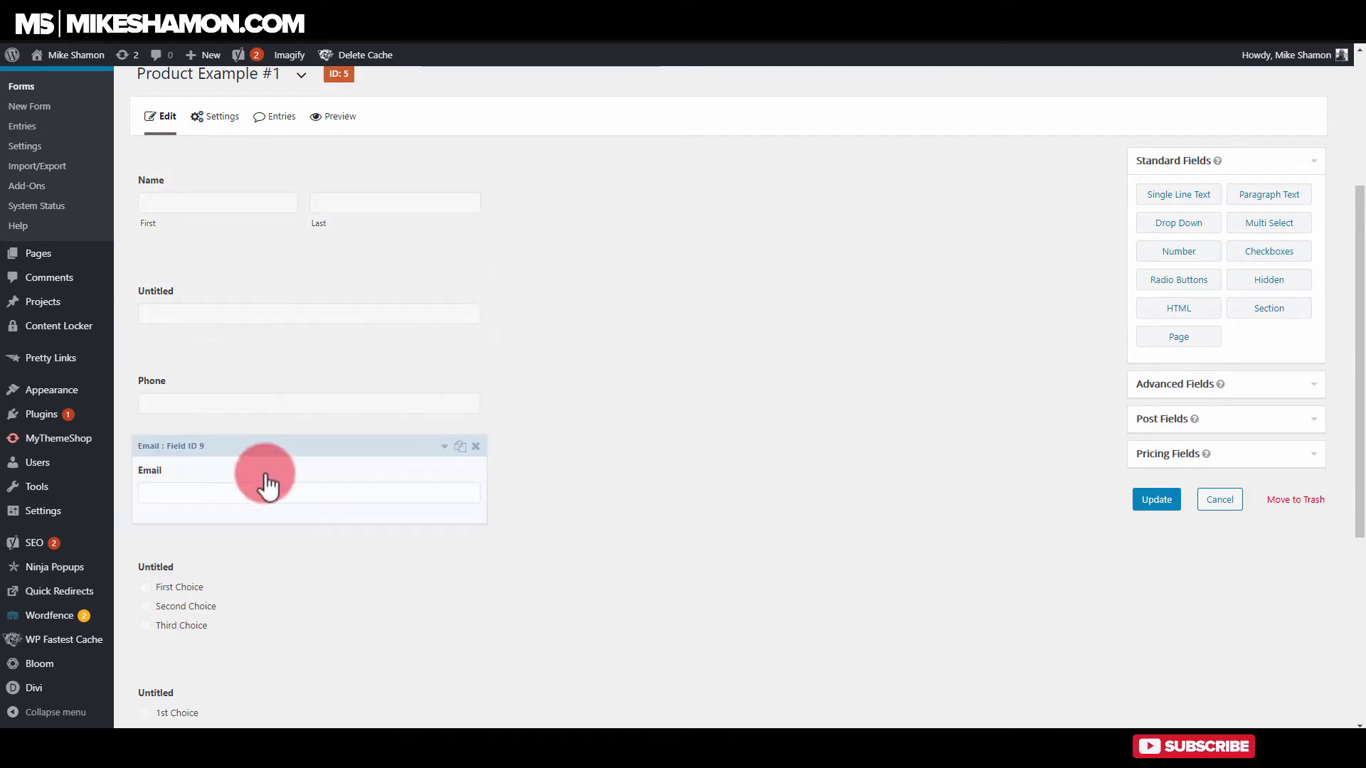
- Copy the gf_left_half class name from the Gravity Forms Ready Classes page and return to the form editor
left_click(907, 36)
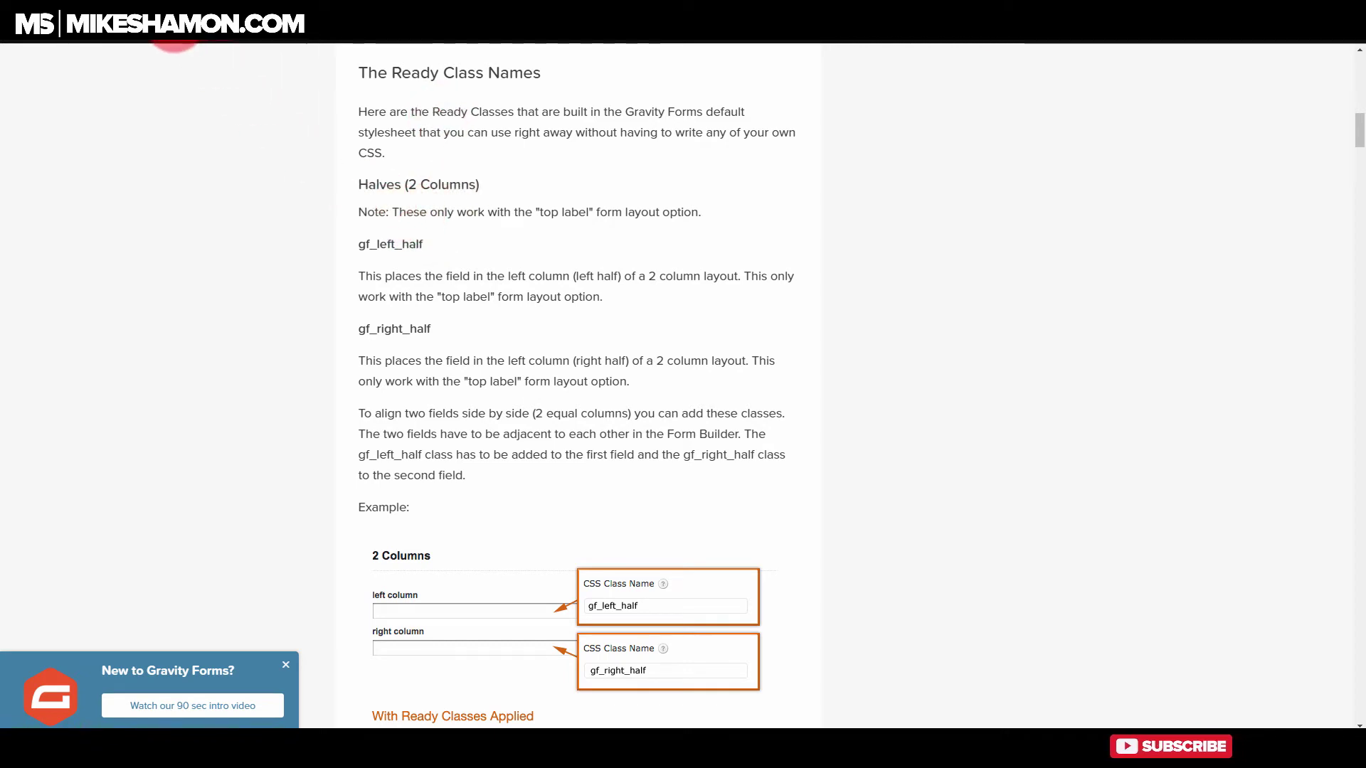
double_click(378, 244)
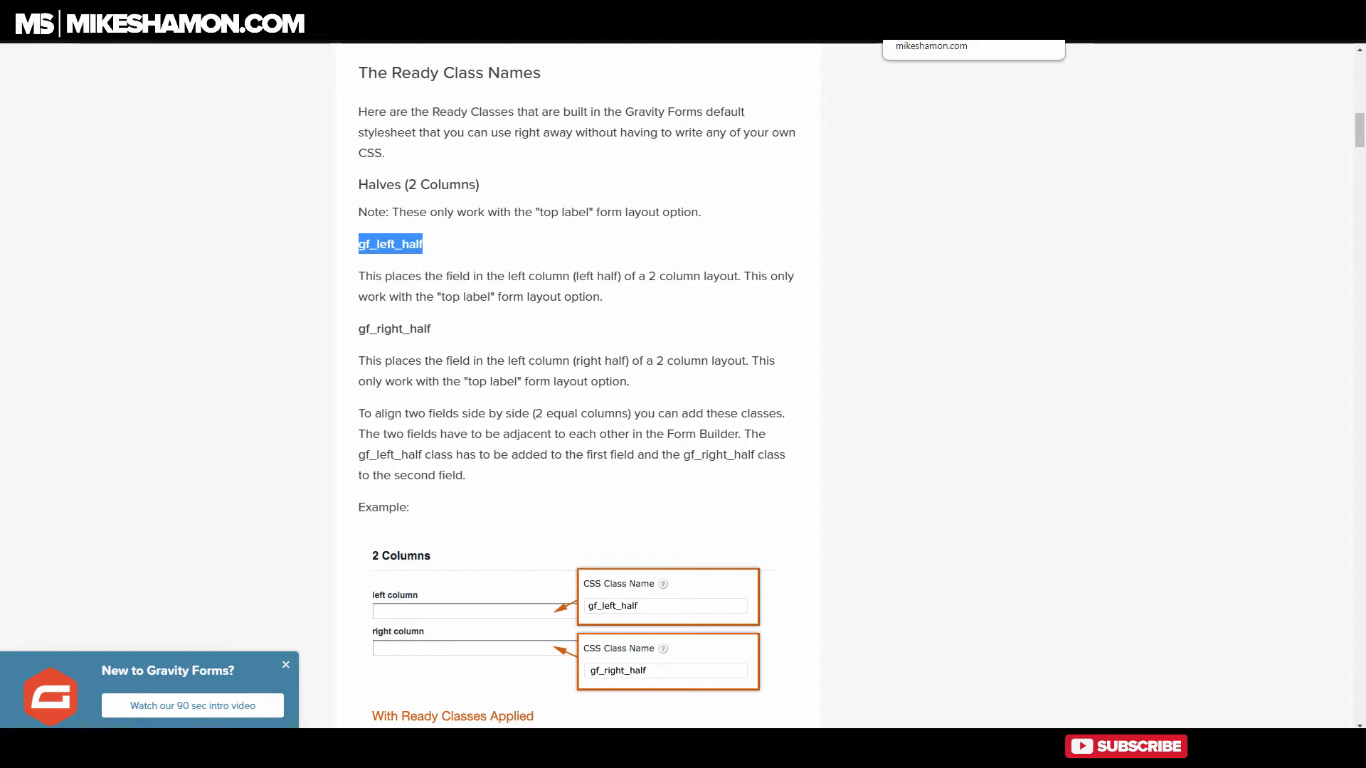
left_click(925, 13)
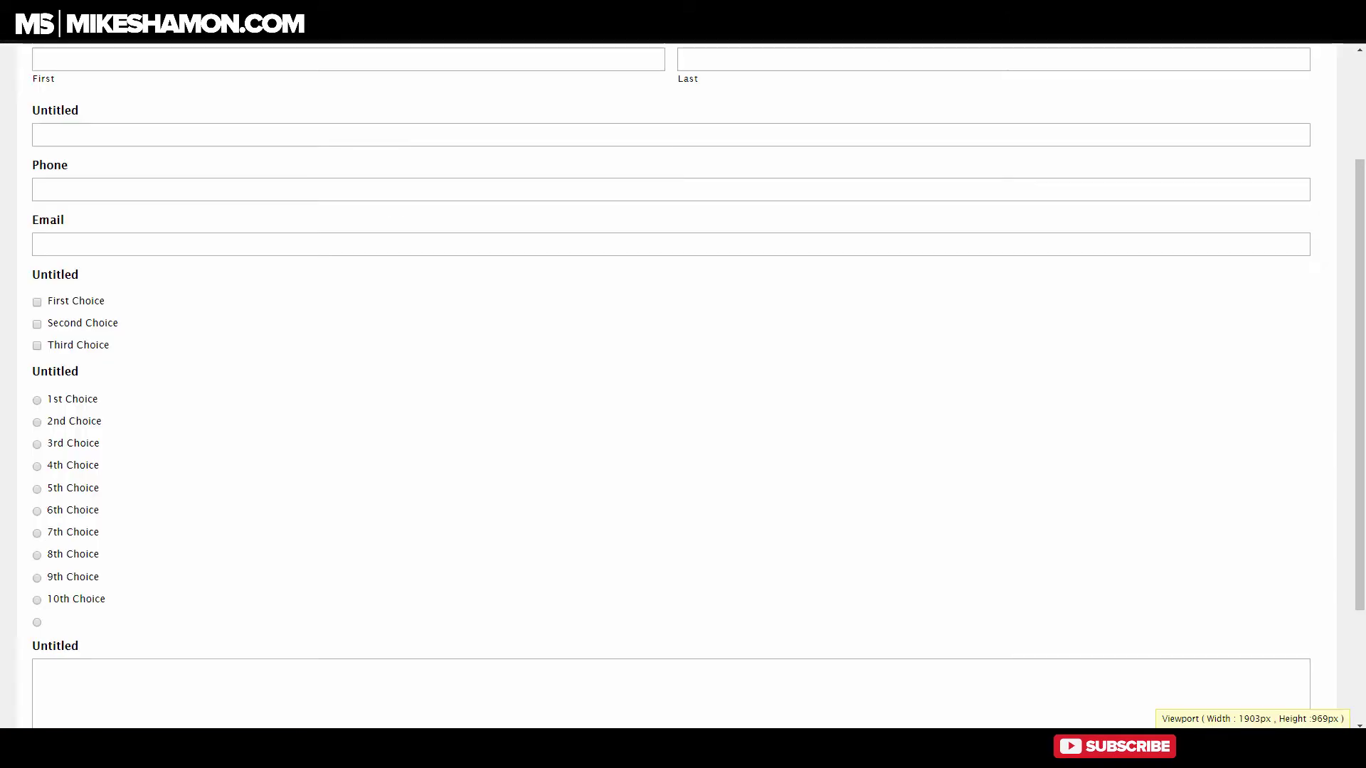
key("ctrl+shift+Tab")
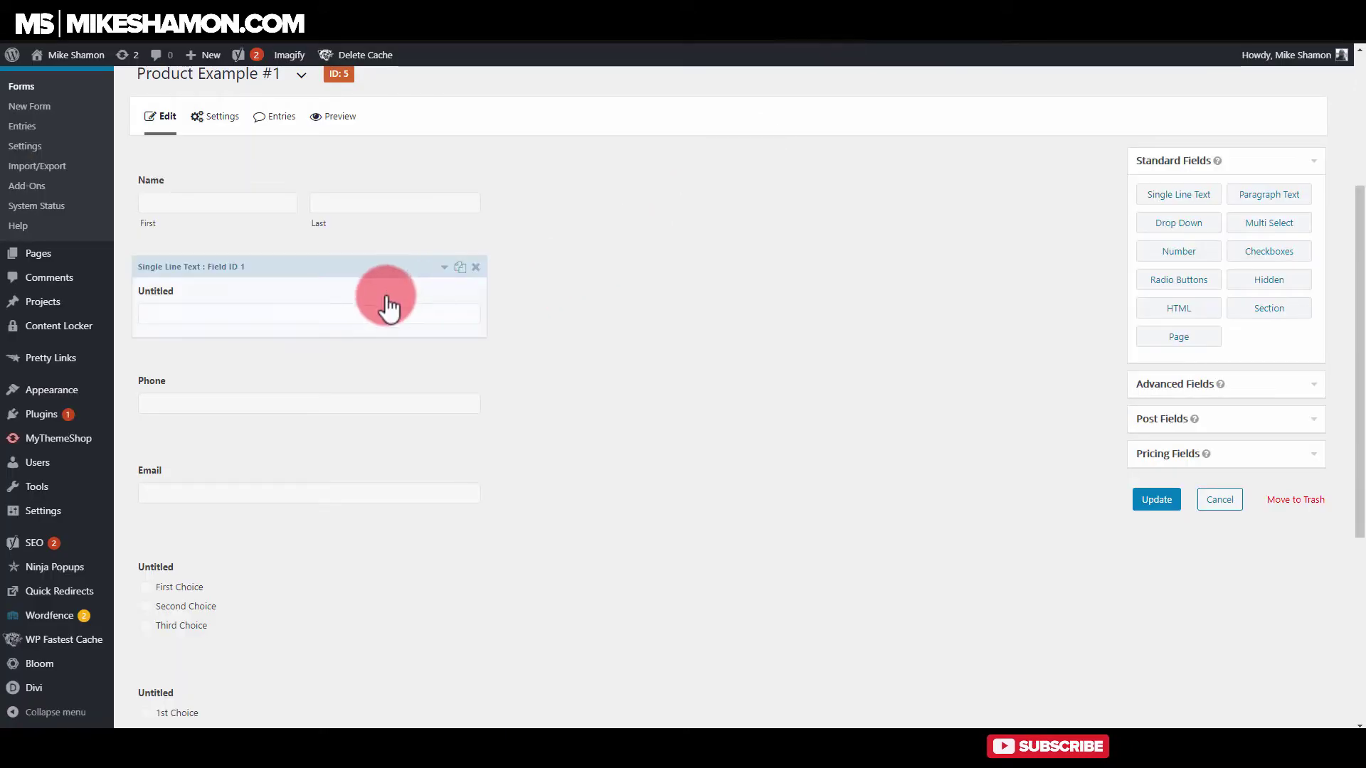
- Set the custom CSS class of the untitled single line text field to gf_left_half
left_click(449, 276)
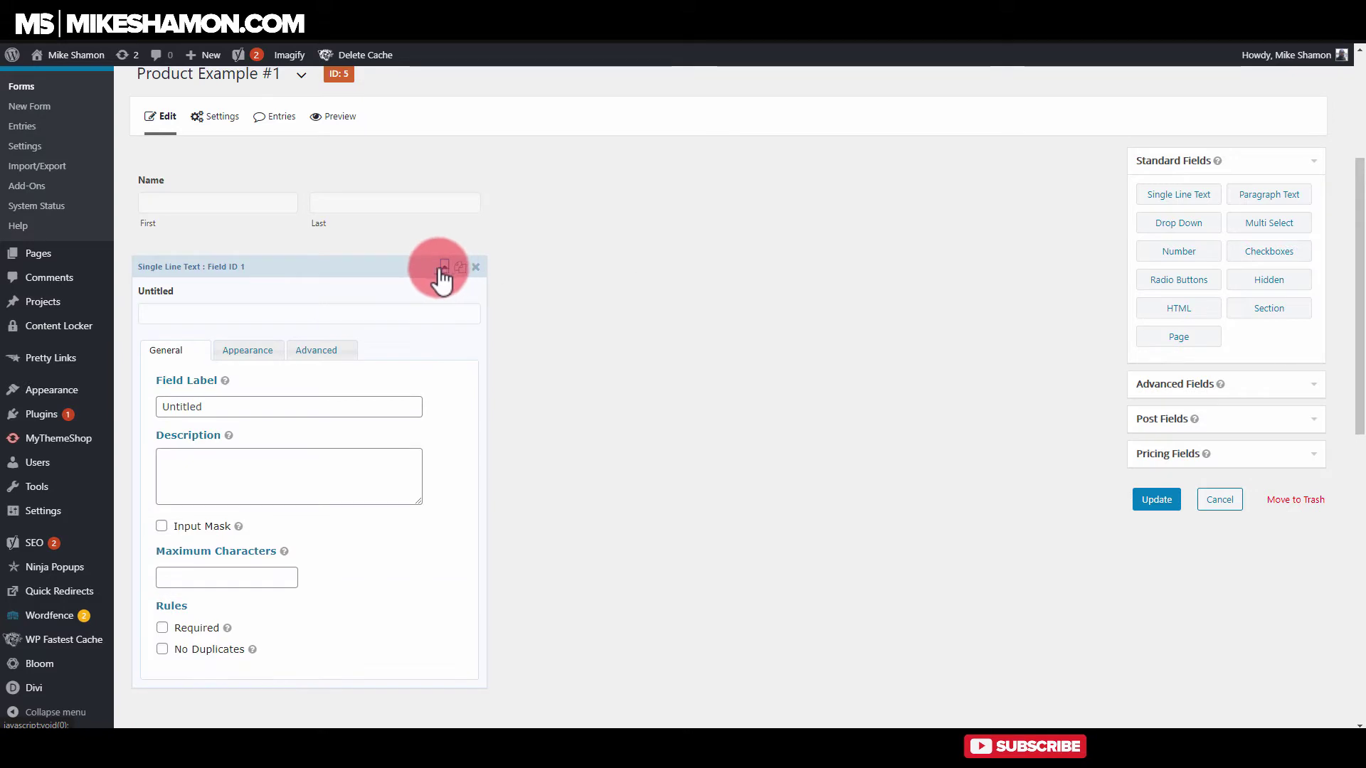
scroll(436, 269, "down", 1)
scroll(436, 269, "down", 1)
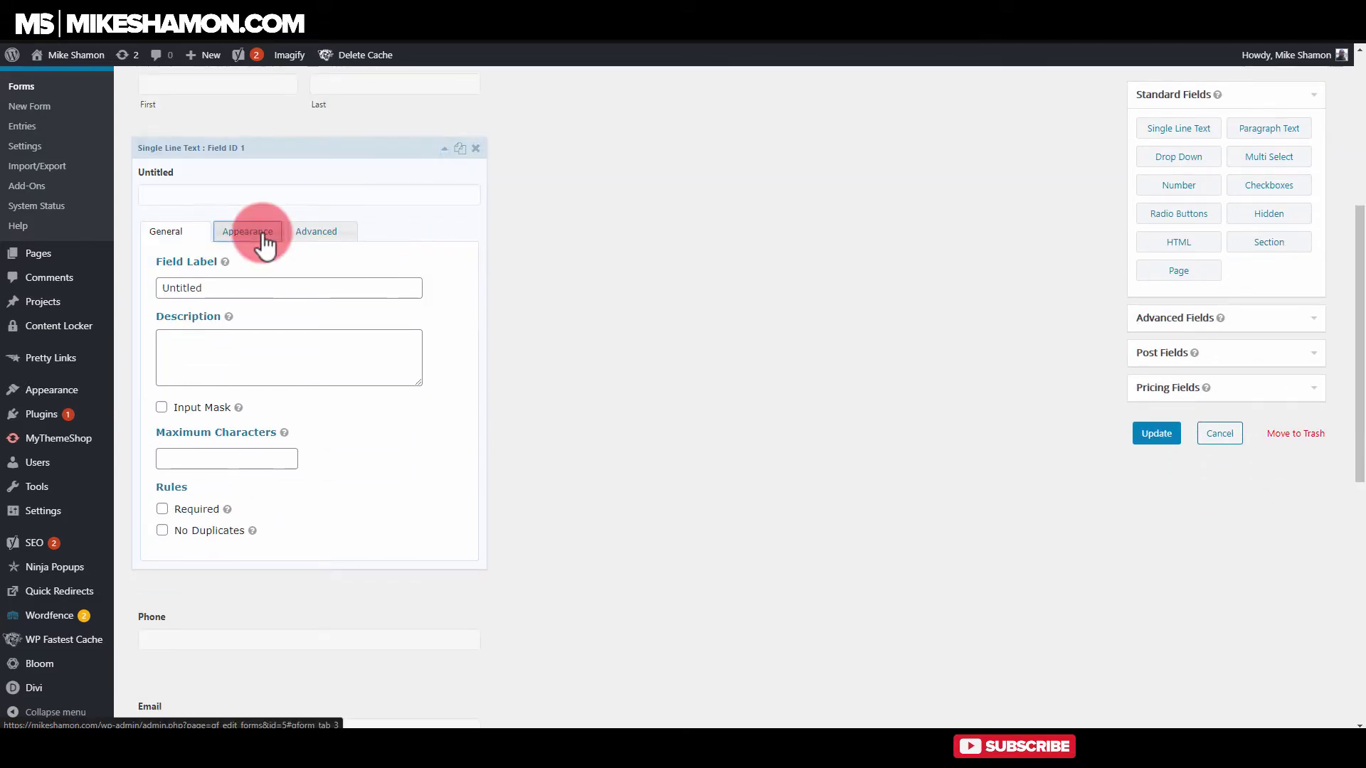
left_click(249, 232)
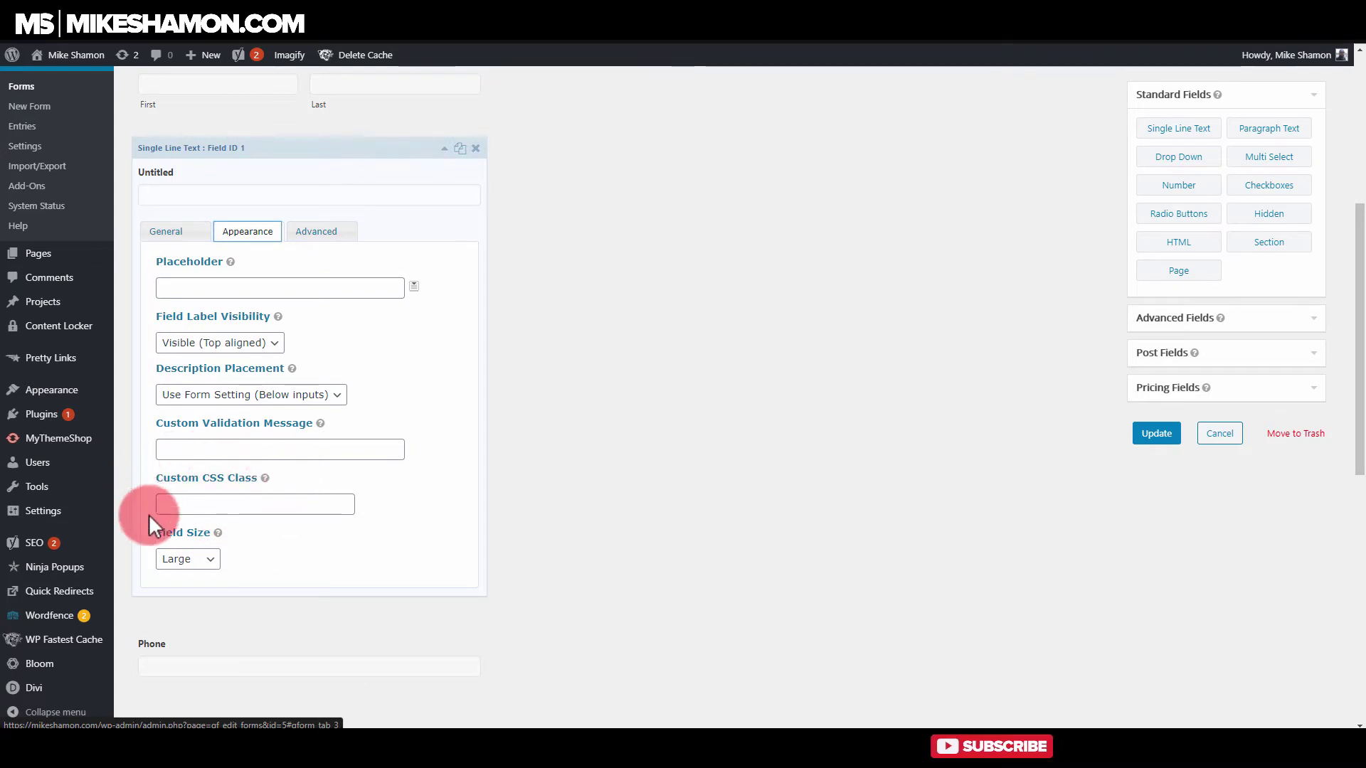
left_click(294, 509)
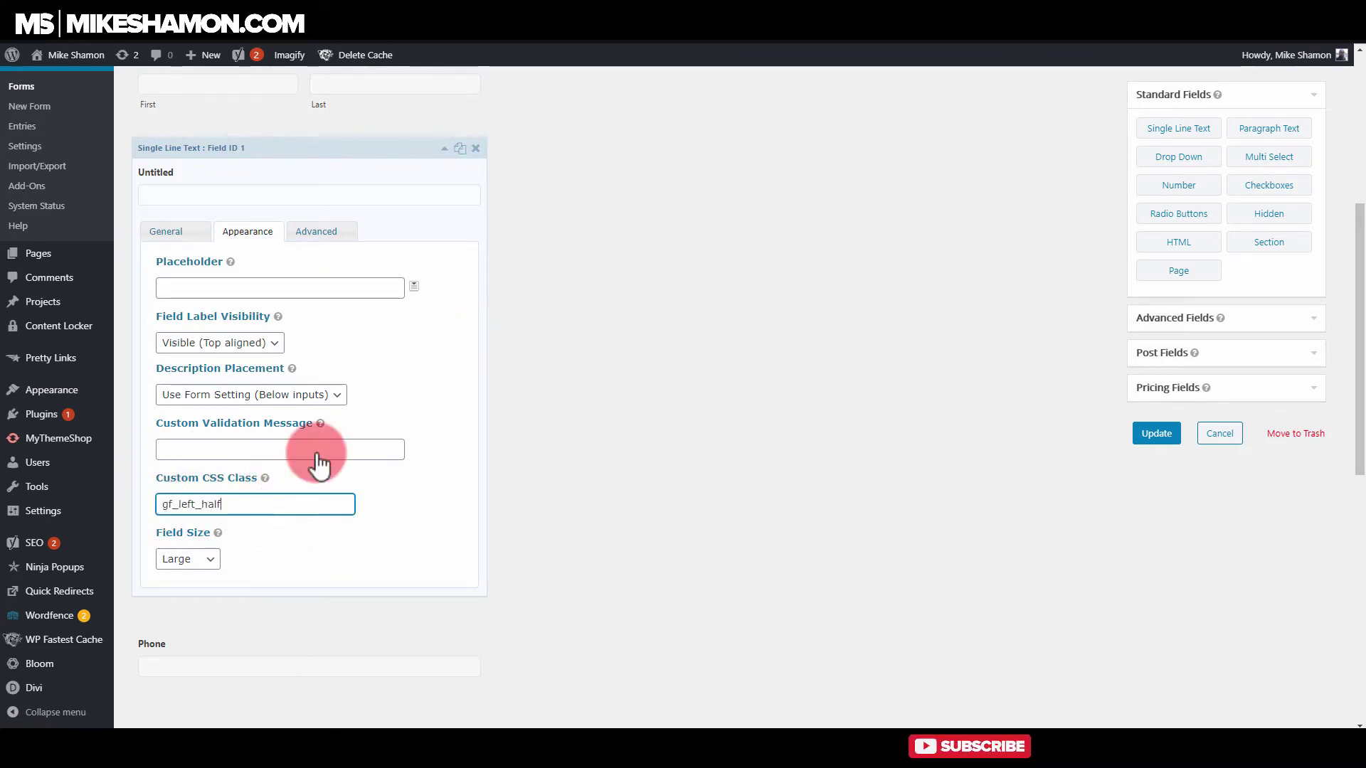
left_click(445, 148)
- Copy the gf_right_half class name from the Ready Classes page and return to the form editor
key("ctrl+Tab")
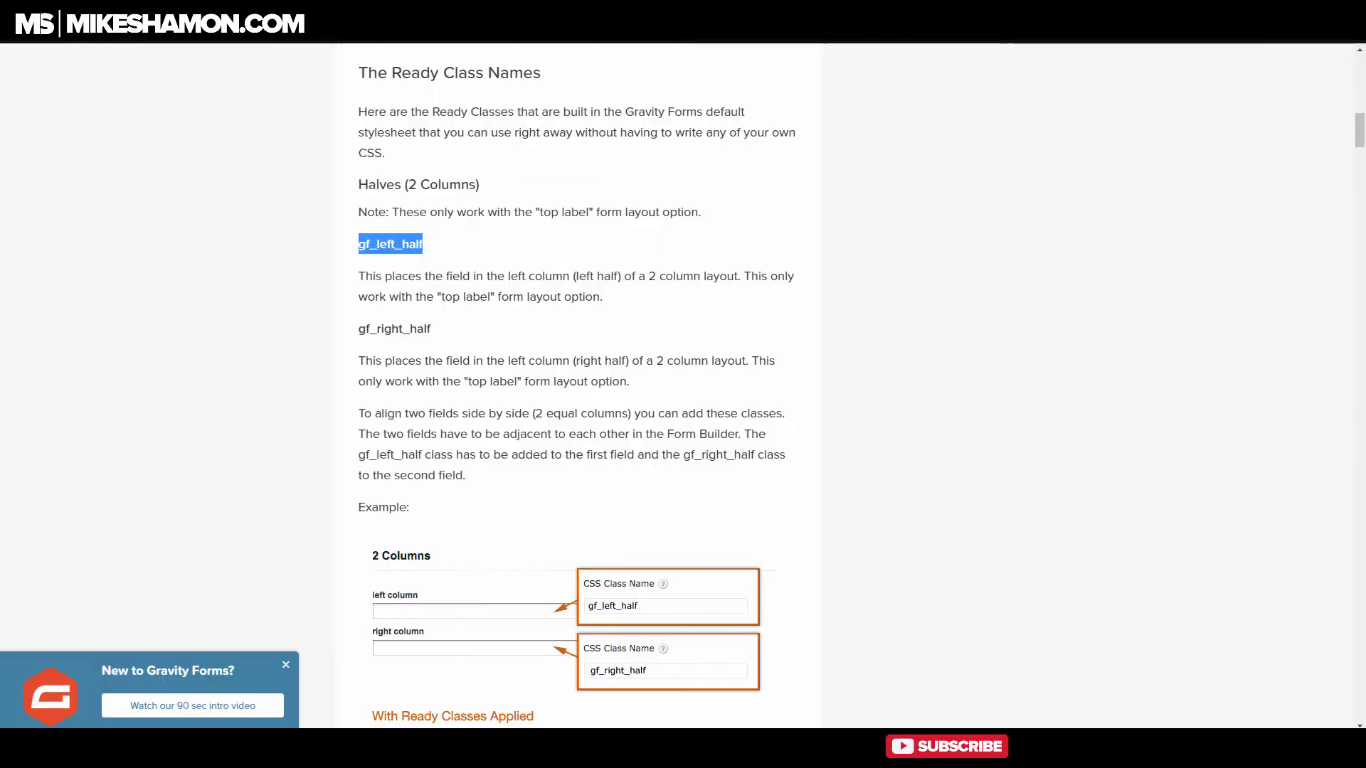
left_click_drag(432, 329, 364, 329)
left_click(940, 14)
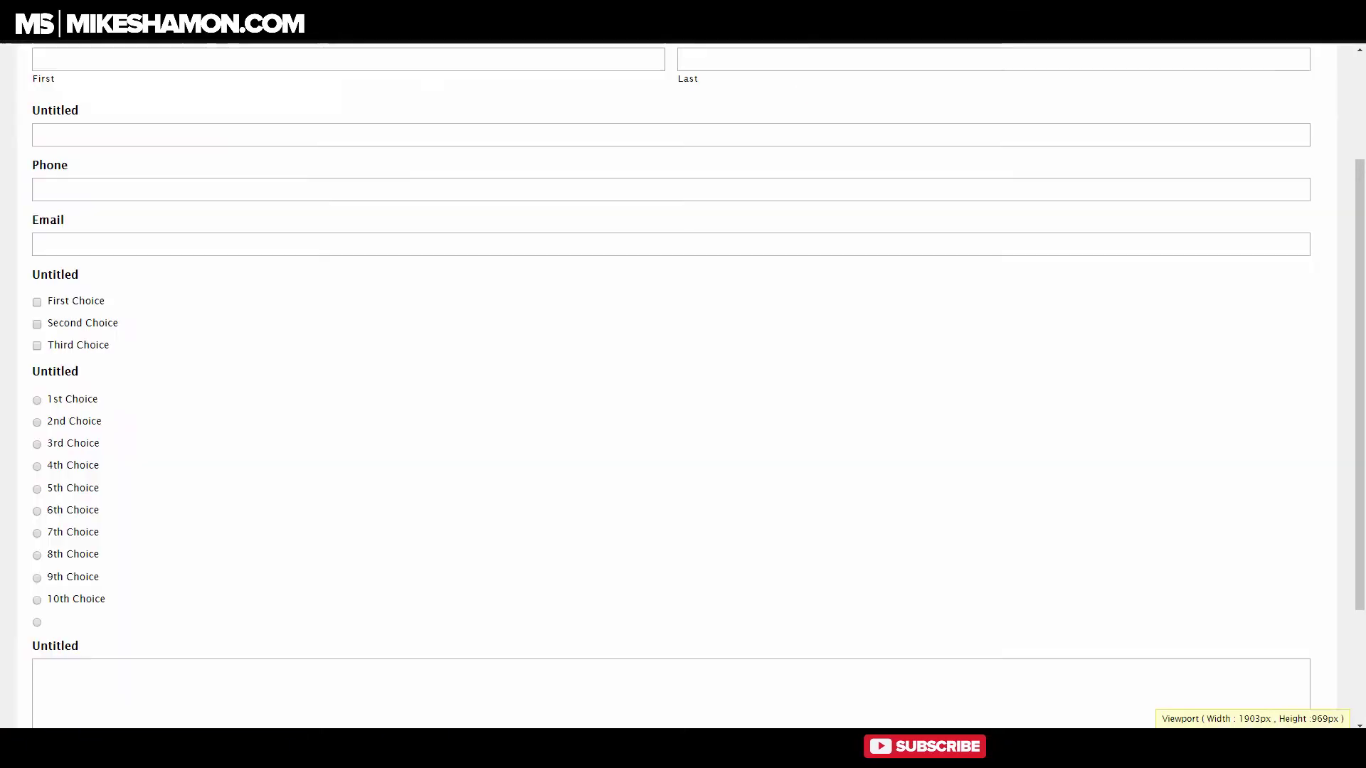
left_click(829, 15)
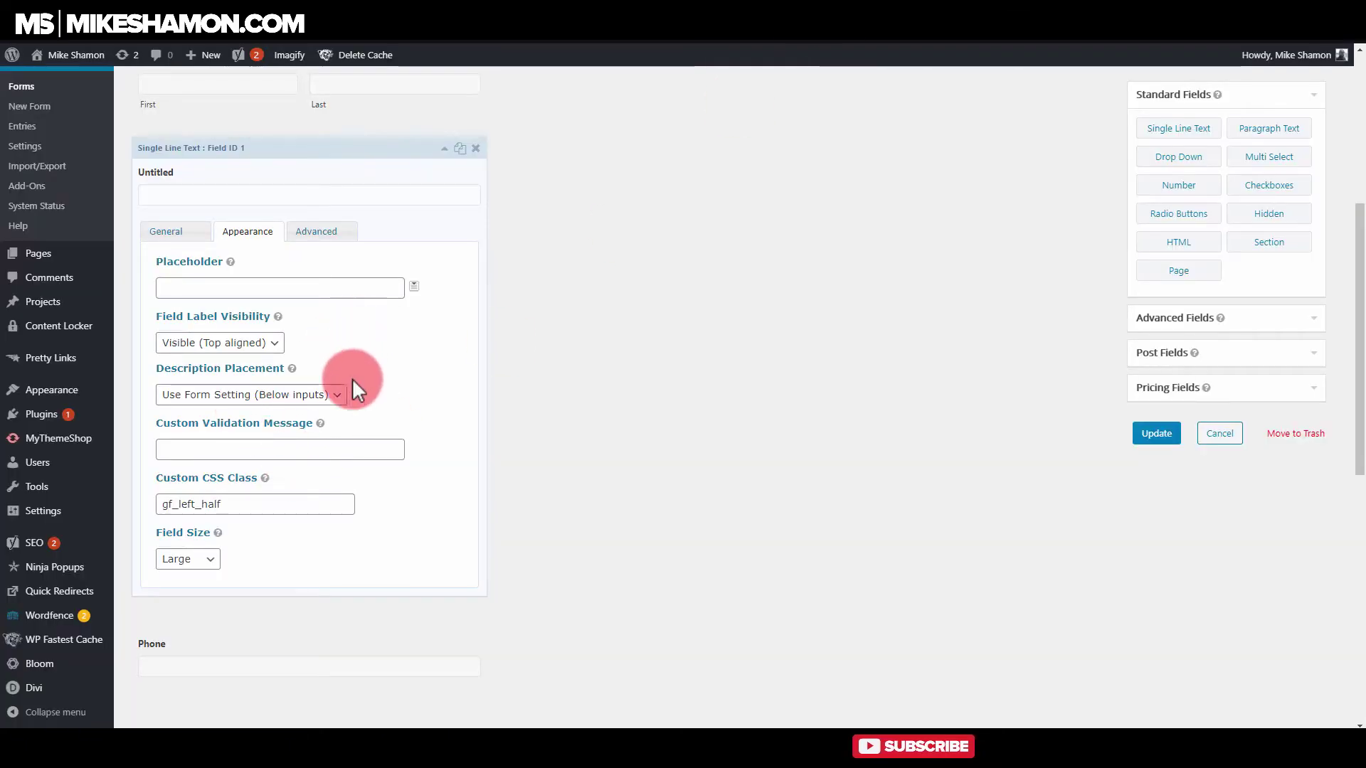
- Close the single line text field's settings and set the Phone field's custom CSS class to gf_right_half
left_click(444, 152)
left_click(268, 235)
left_click(444, 237)
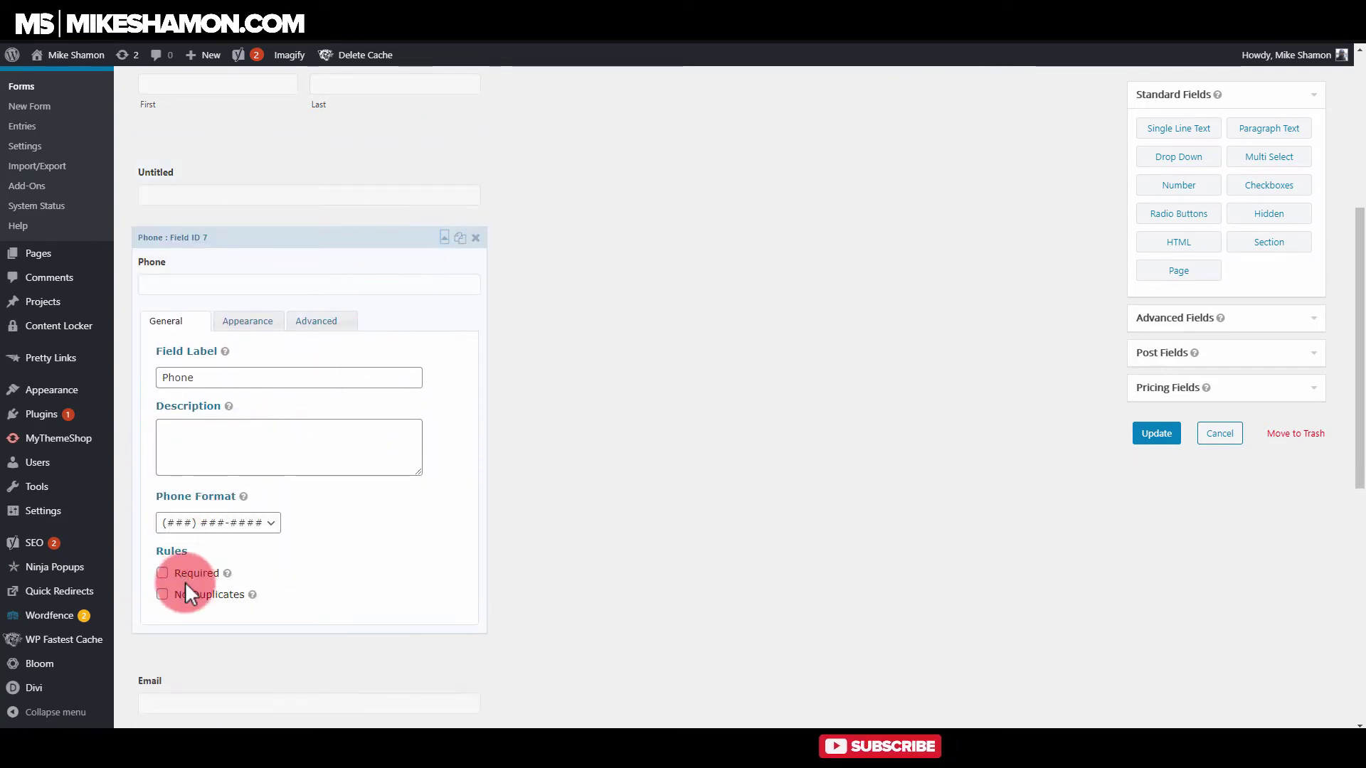
left_click(251, 324)
scroll(252, 328, "down", 2)
left_click(203, 477)
type("gf_right_half")
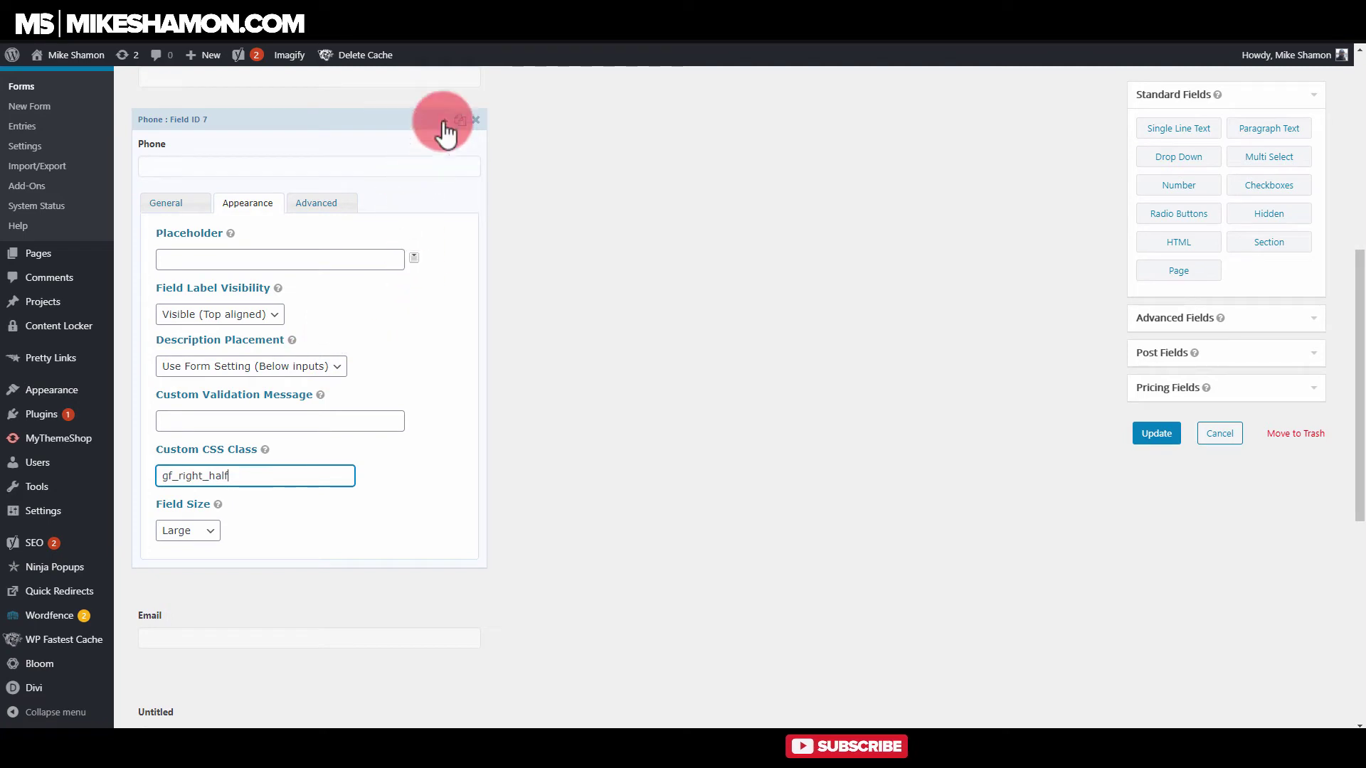
- Update the form and check the untitled and Phone fields in the form preview
left_click(1162, 437)
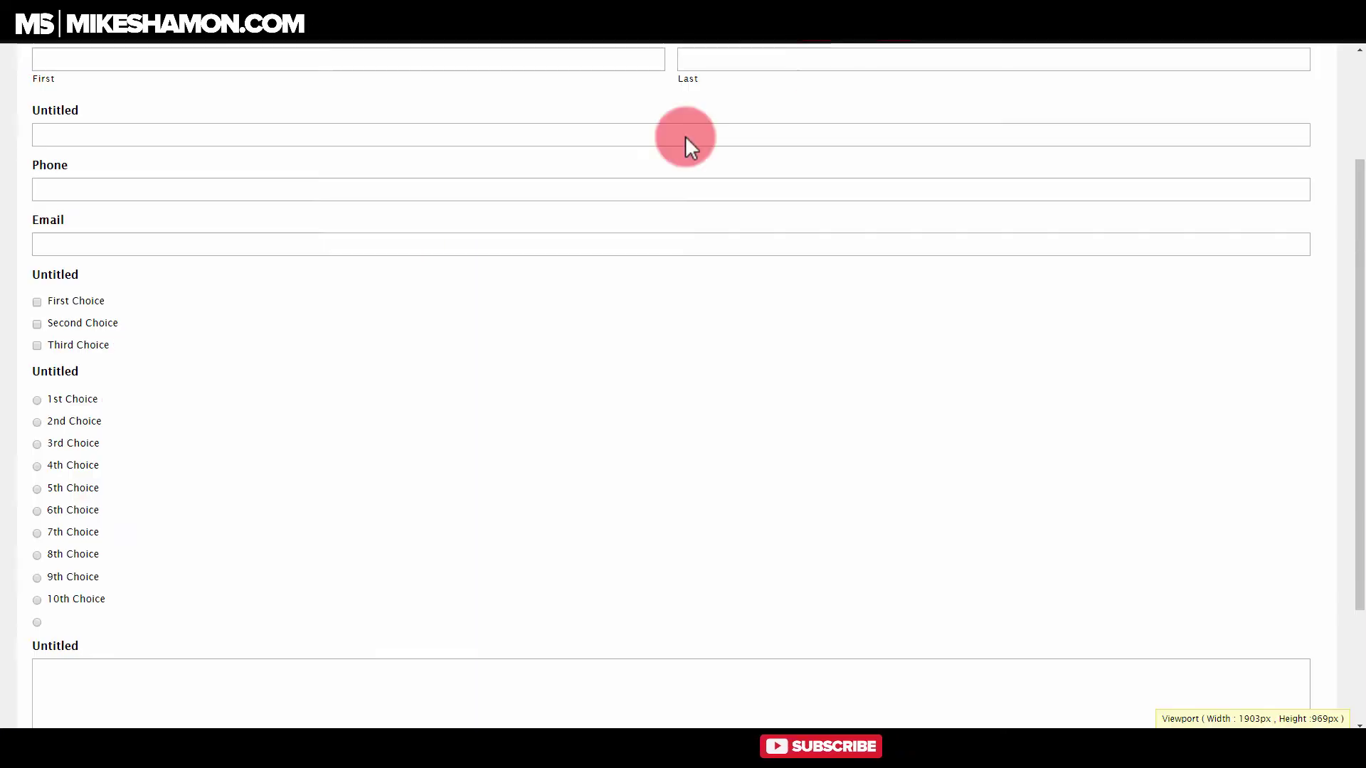
scroll(110, 228, "up", 1)
scroll(110, 228, "up", 2)
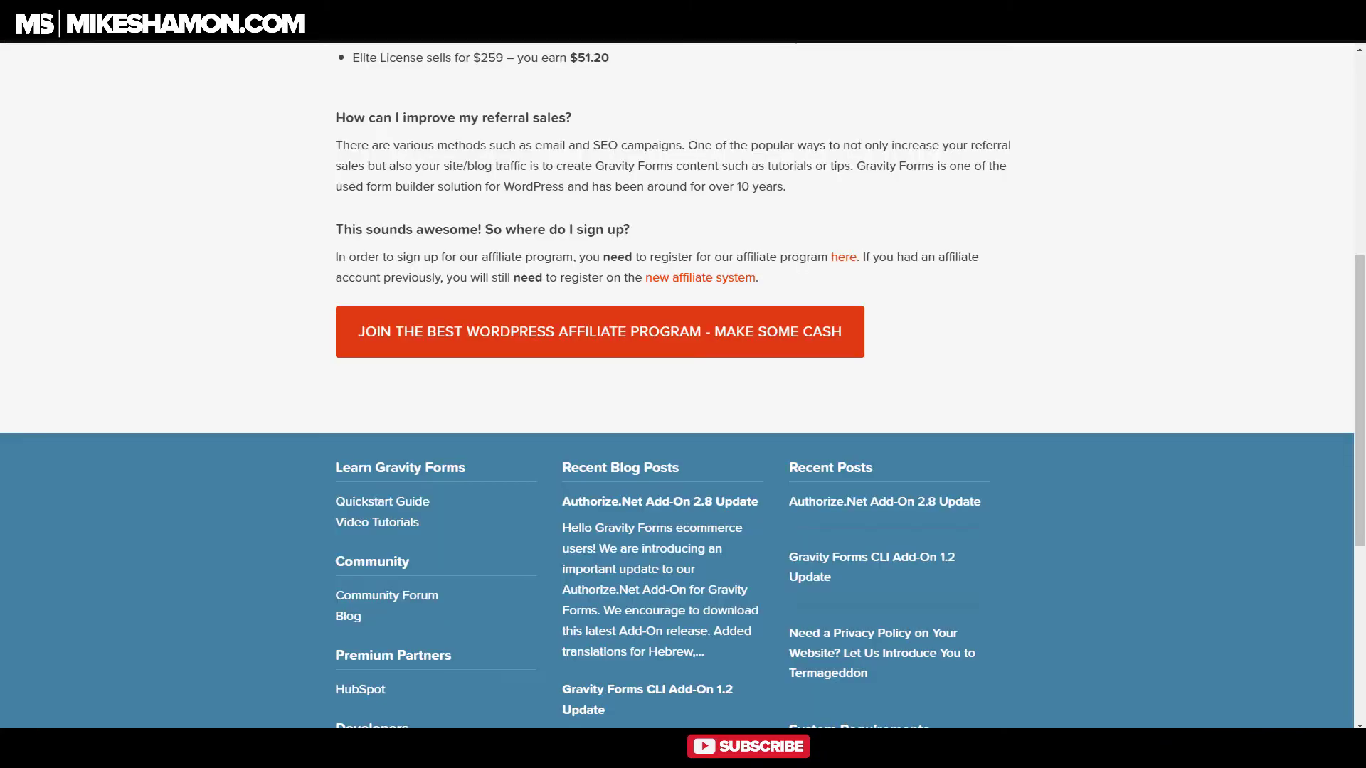
- Copy the gf_left_third class name from the Thirds (3 Columns) section of the Ready Classes page and return to the form editor
left_click_drag(358, 329, 529, 327)
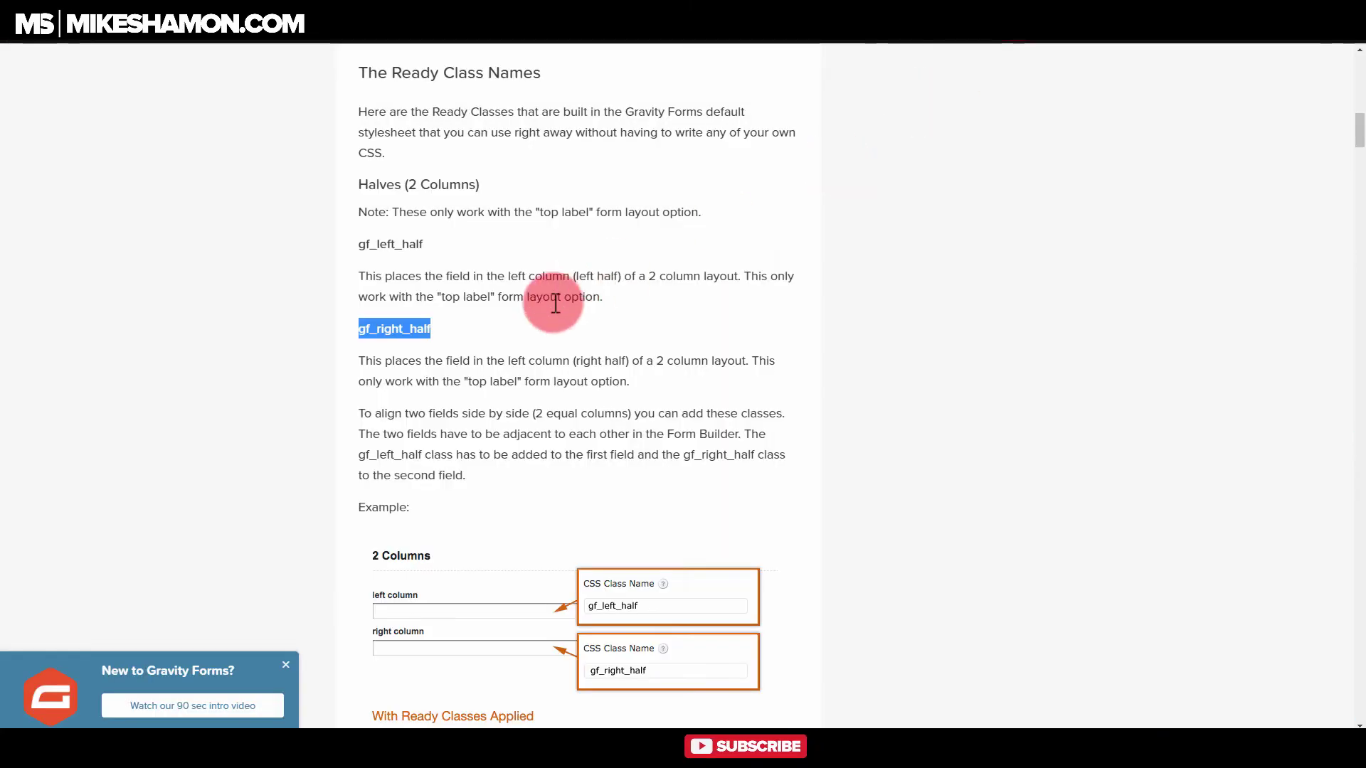
scroll(489, 340, "down", 10)
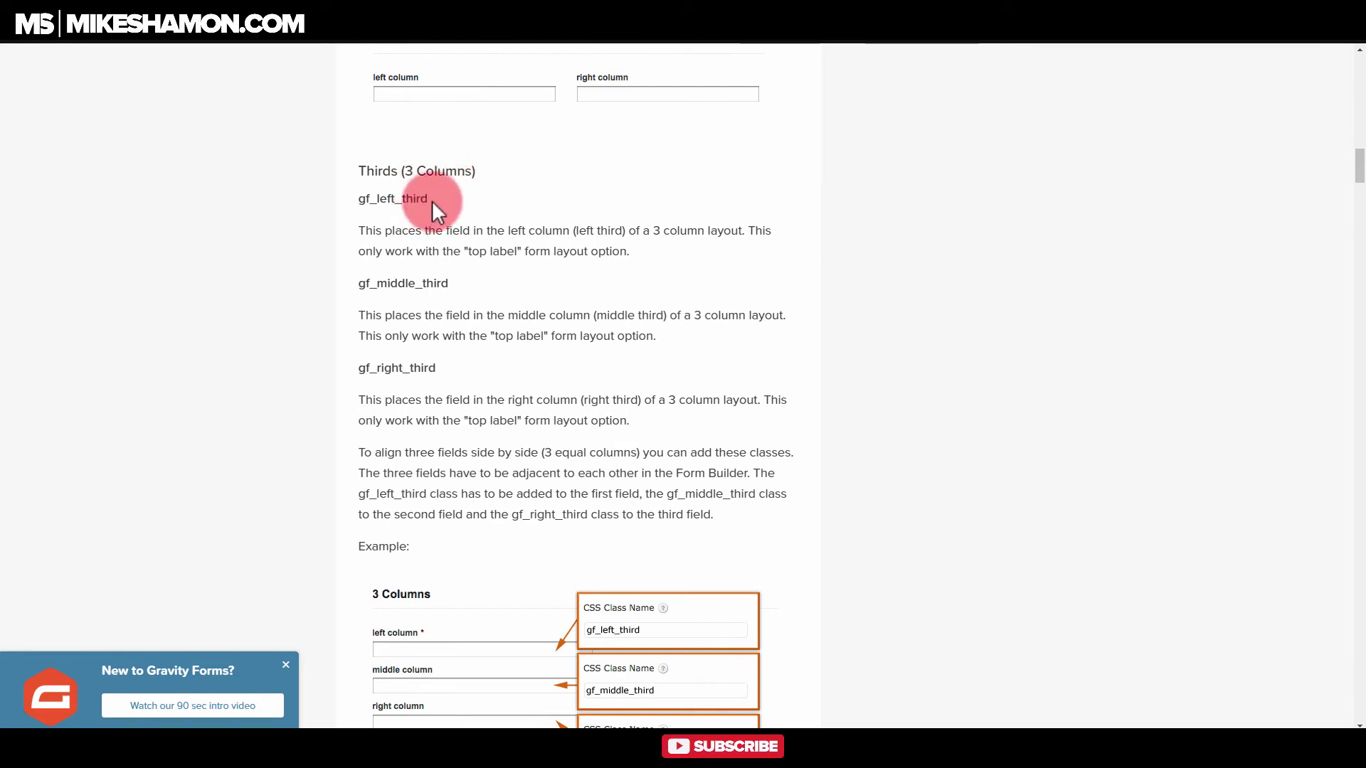
left_click_drag(429, 200, 362, 205)
left_click(641, 15)
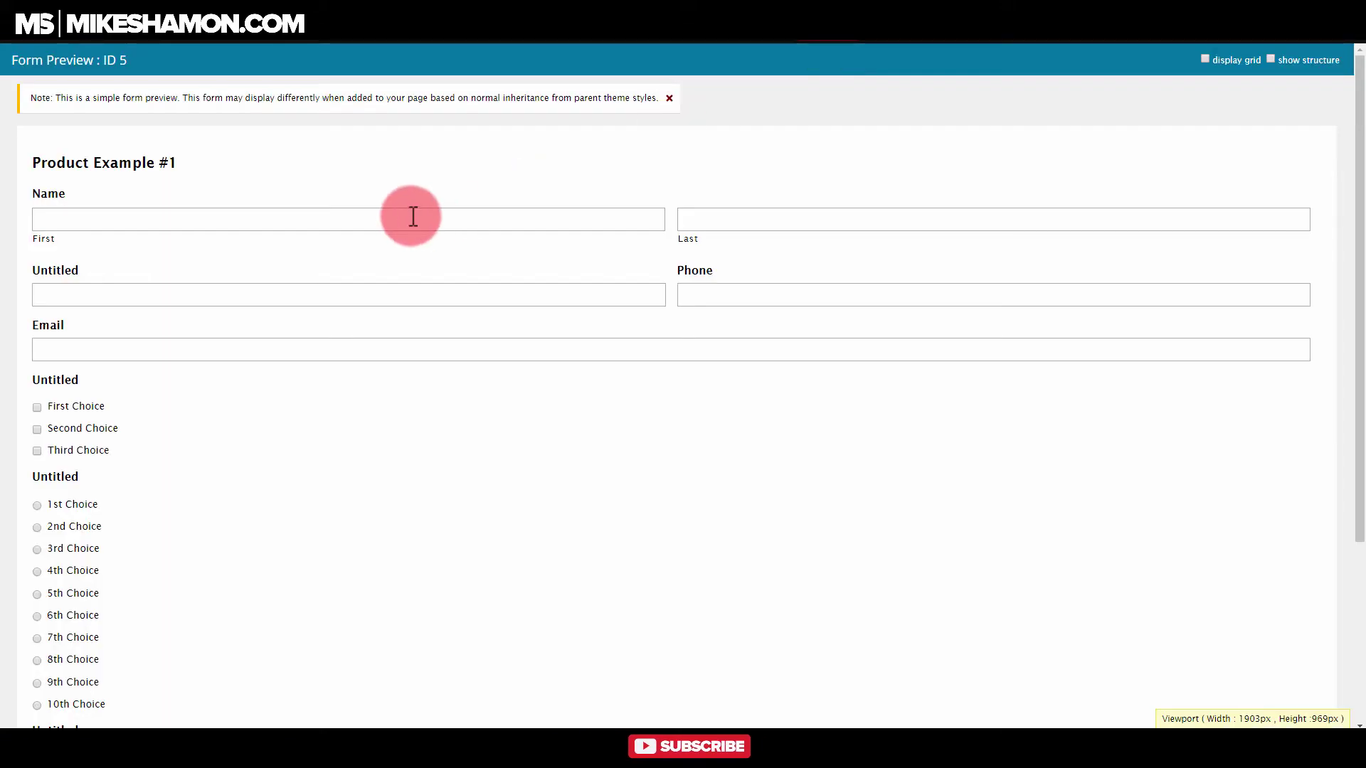
left_click(235, 14)
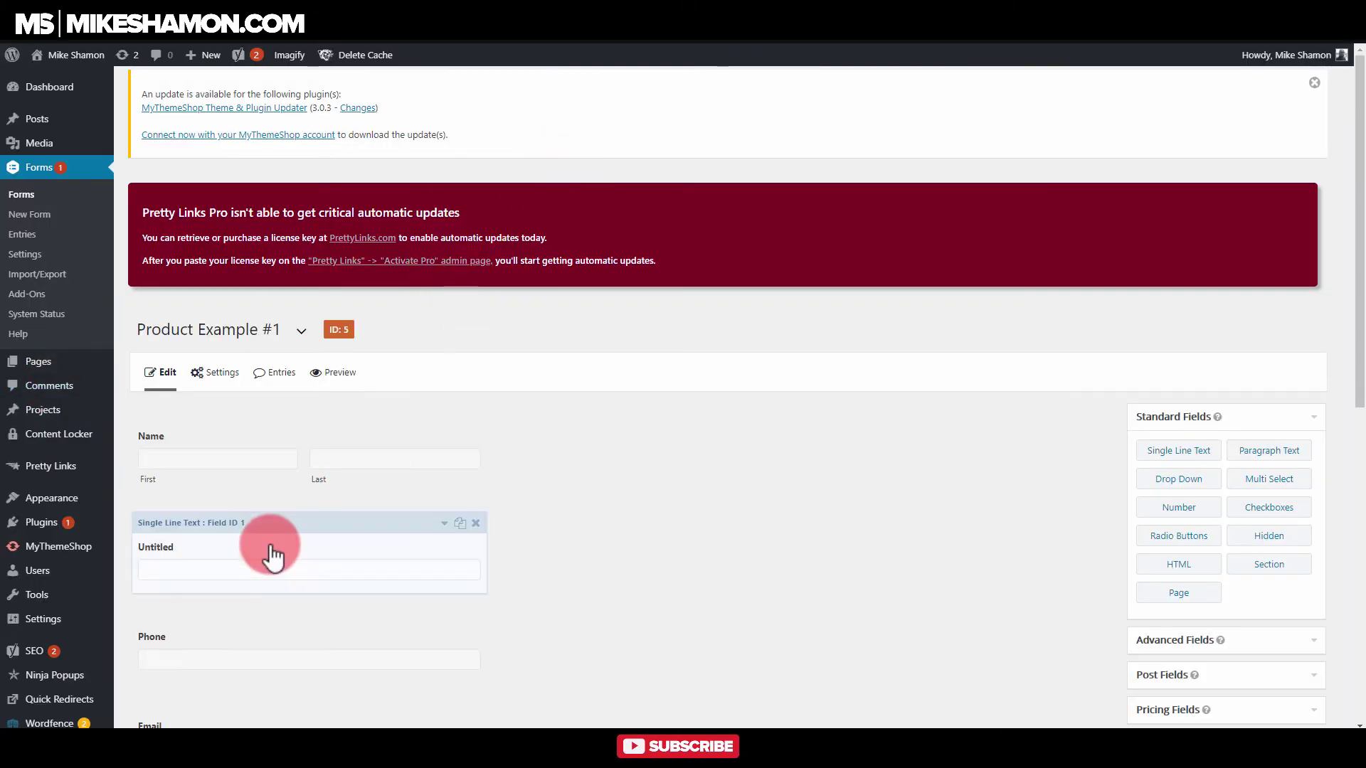
- Replace the custom CSS class of the untitled single line text field with gf_left_third
scroll(274, 555, "down", 3)
left_click(448, 288)
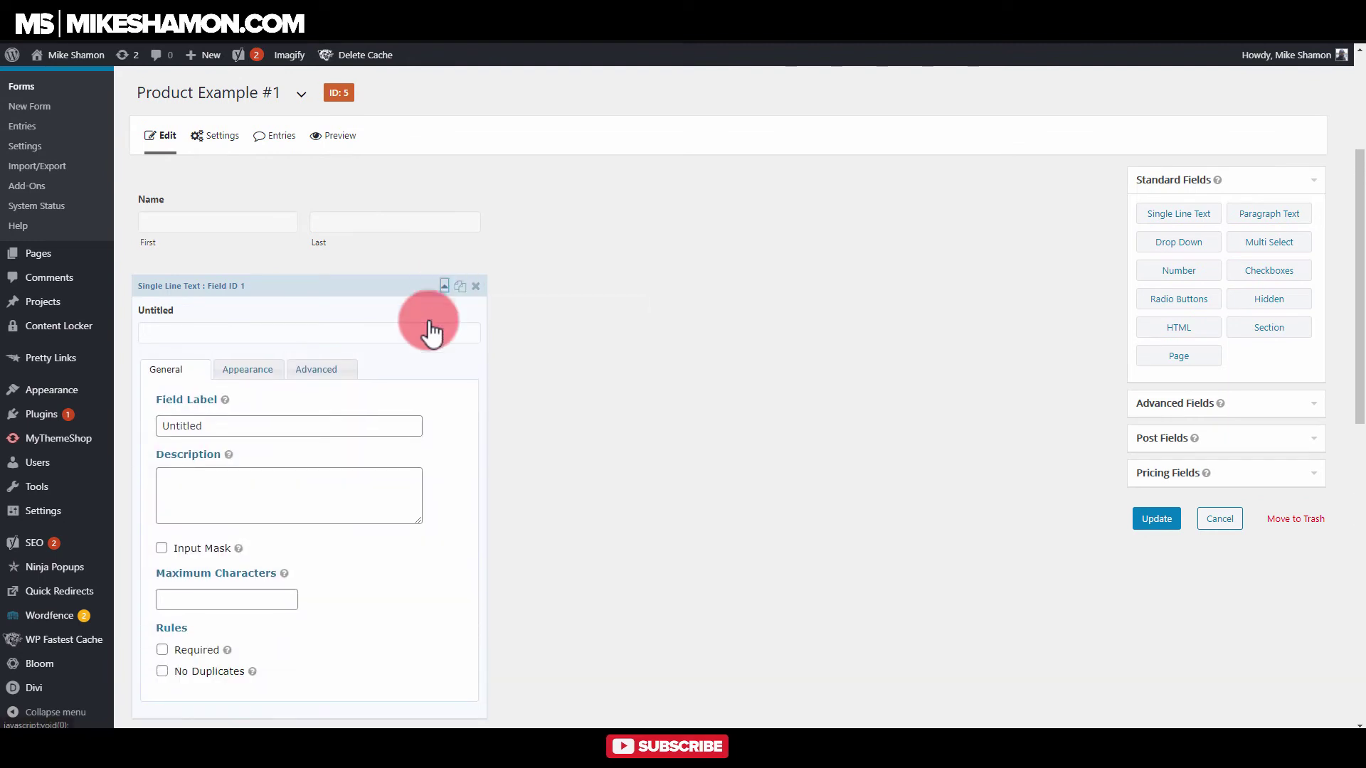
scroll(356, 427, "down", 2)
left_click(245, 250)
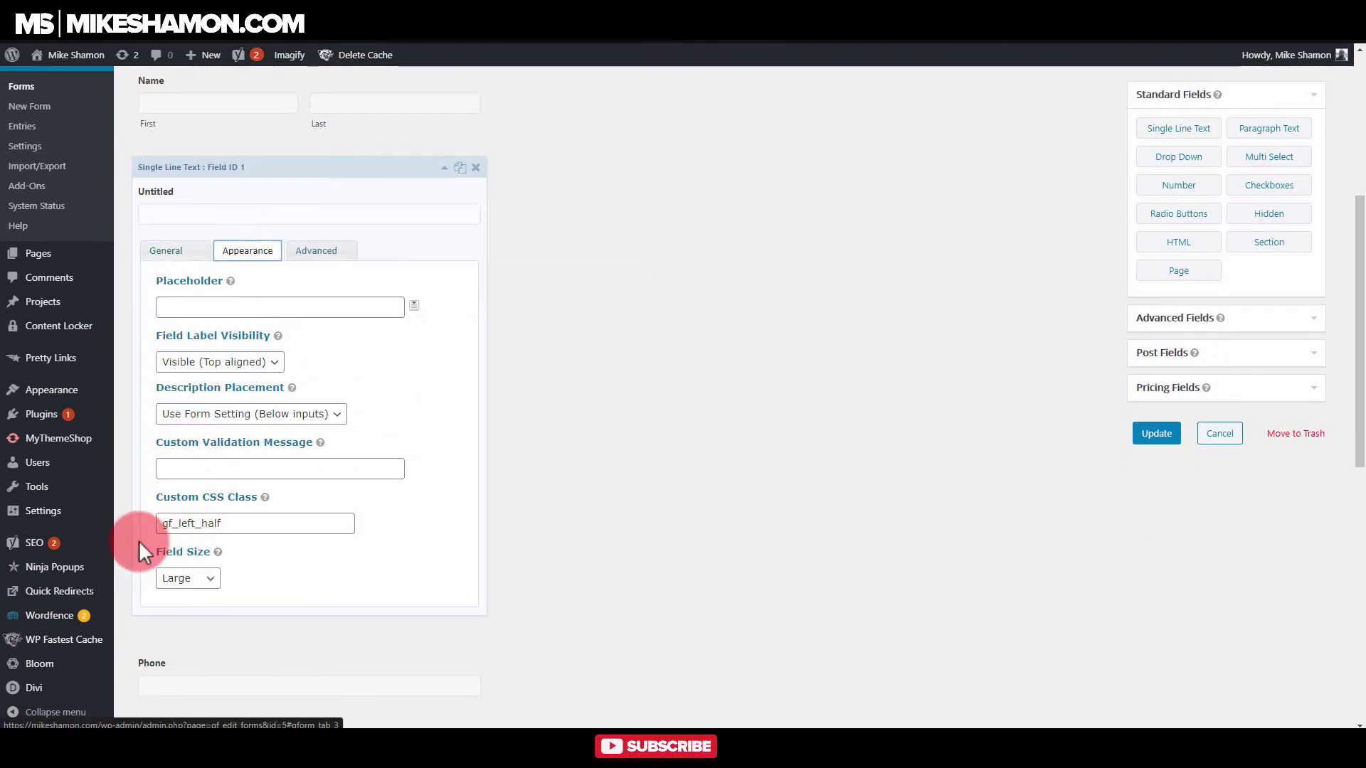
double_click(233, 532)
type("gf_left_third")
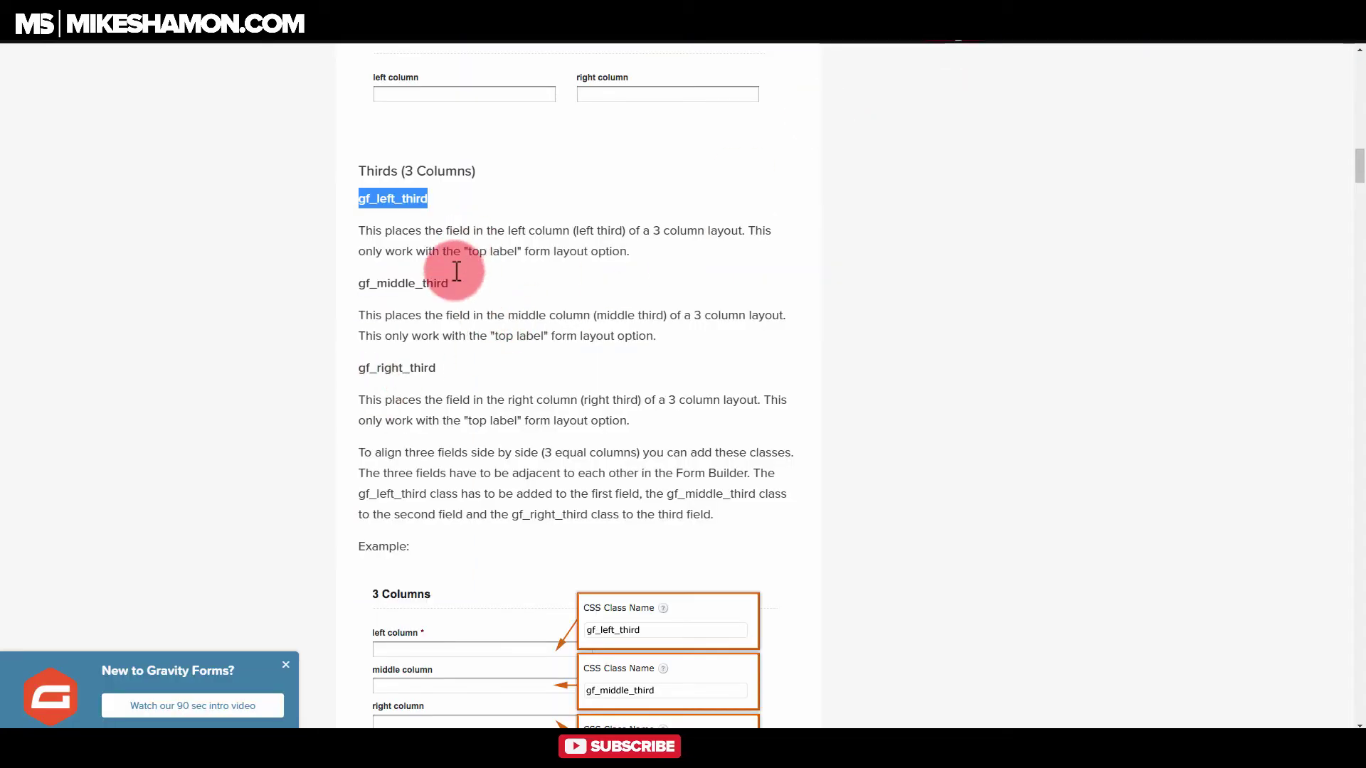
- Copy gf_middle_third from the Ready Classes page and set it as the Phone field's custom CSS class
left_click_drag(448, 283, 366, 290)
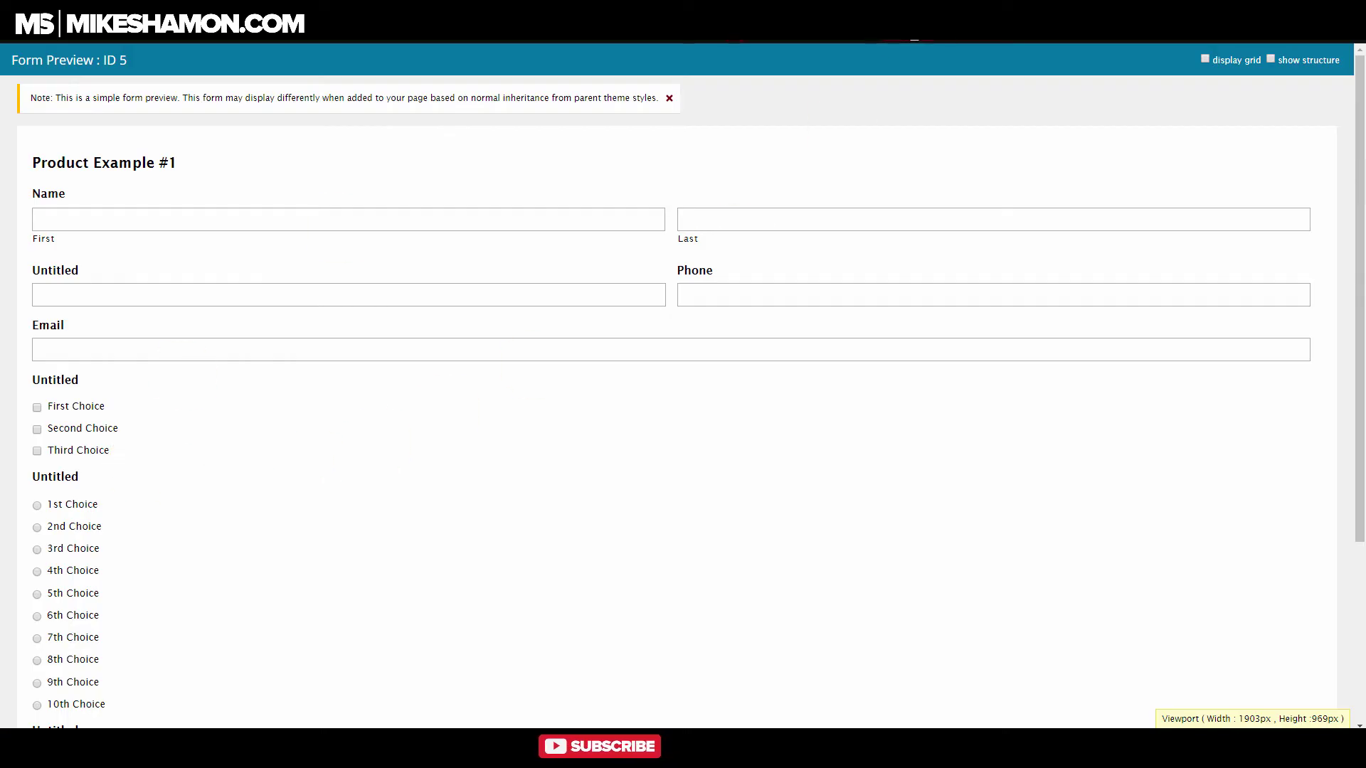
left_click(448, 207)
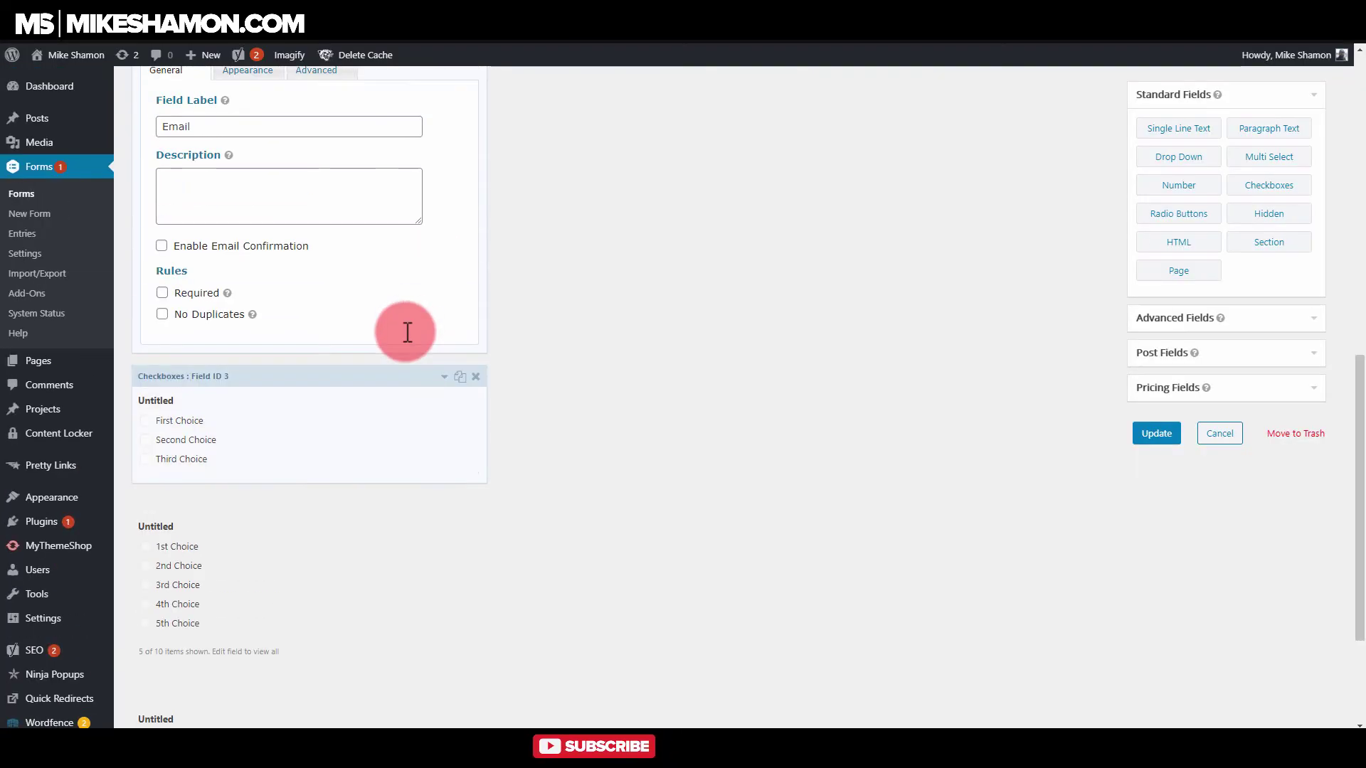
scroll(407, 333, "up", 5)
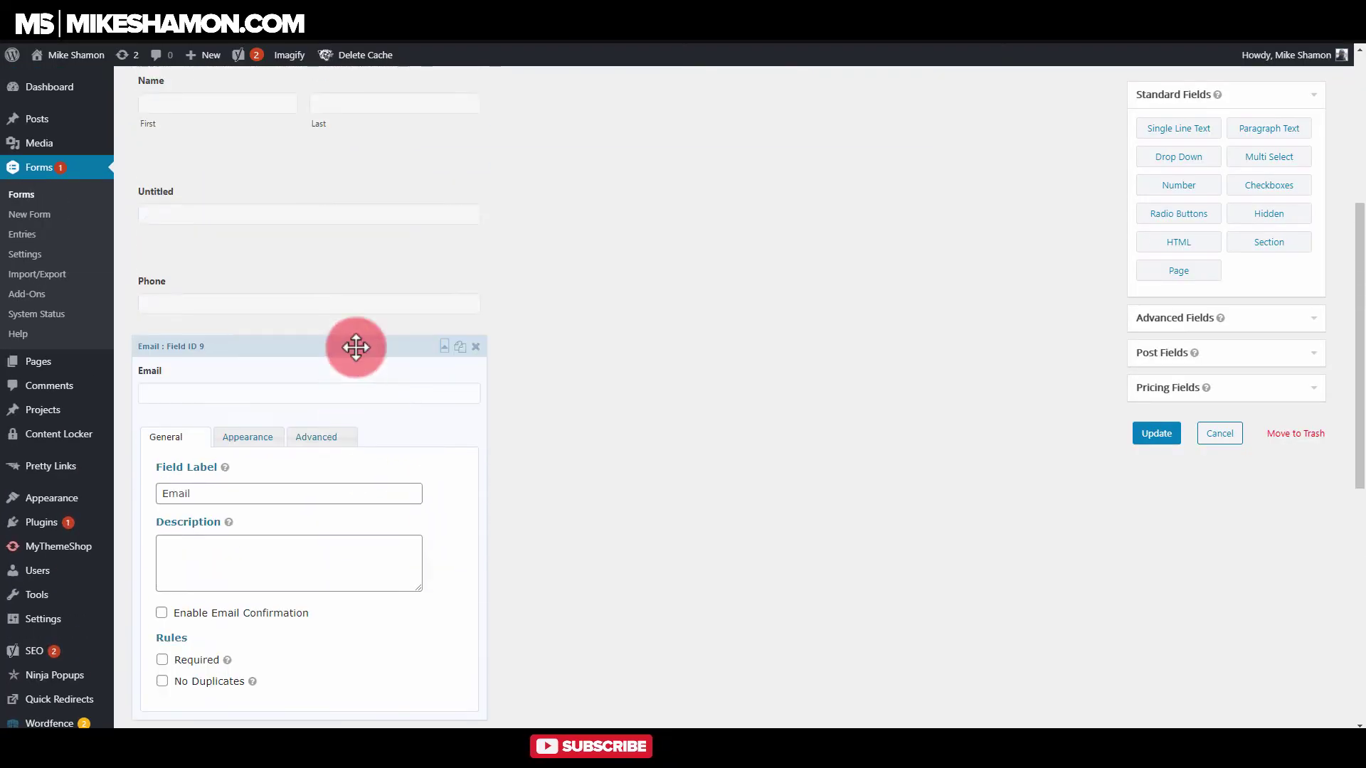
left_click(449, 264)
scroll(401, 345, "down", 3)
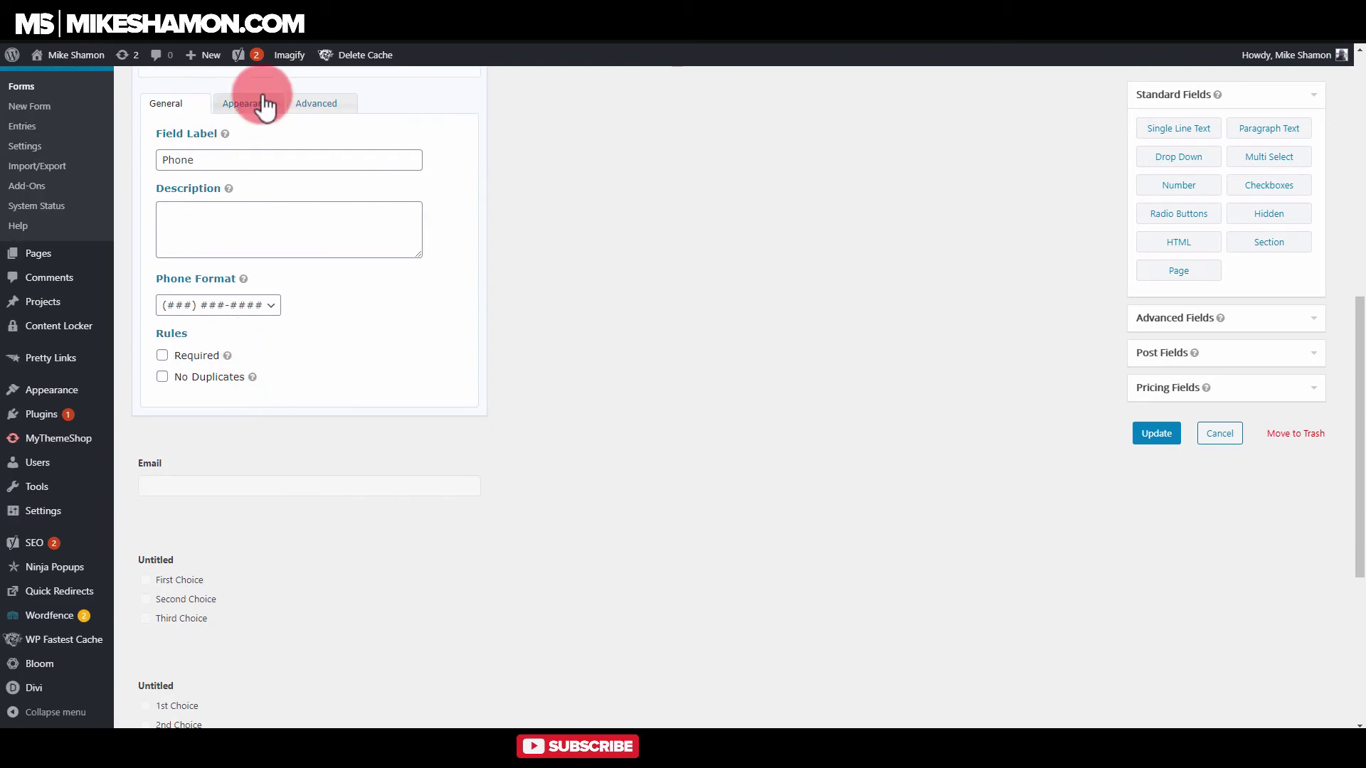
left_click(258, 102)
double_click(236, 376)
type("gf_middle_third")
- Set the Email field's custom CSS class to gf_right_third, update the form and check its preview
scroll(329, 427, "down", 2)
left_click(439, 370)
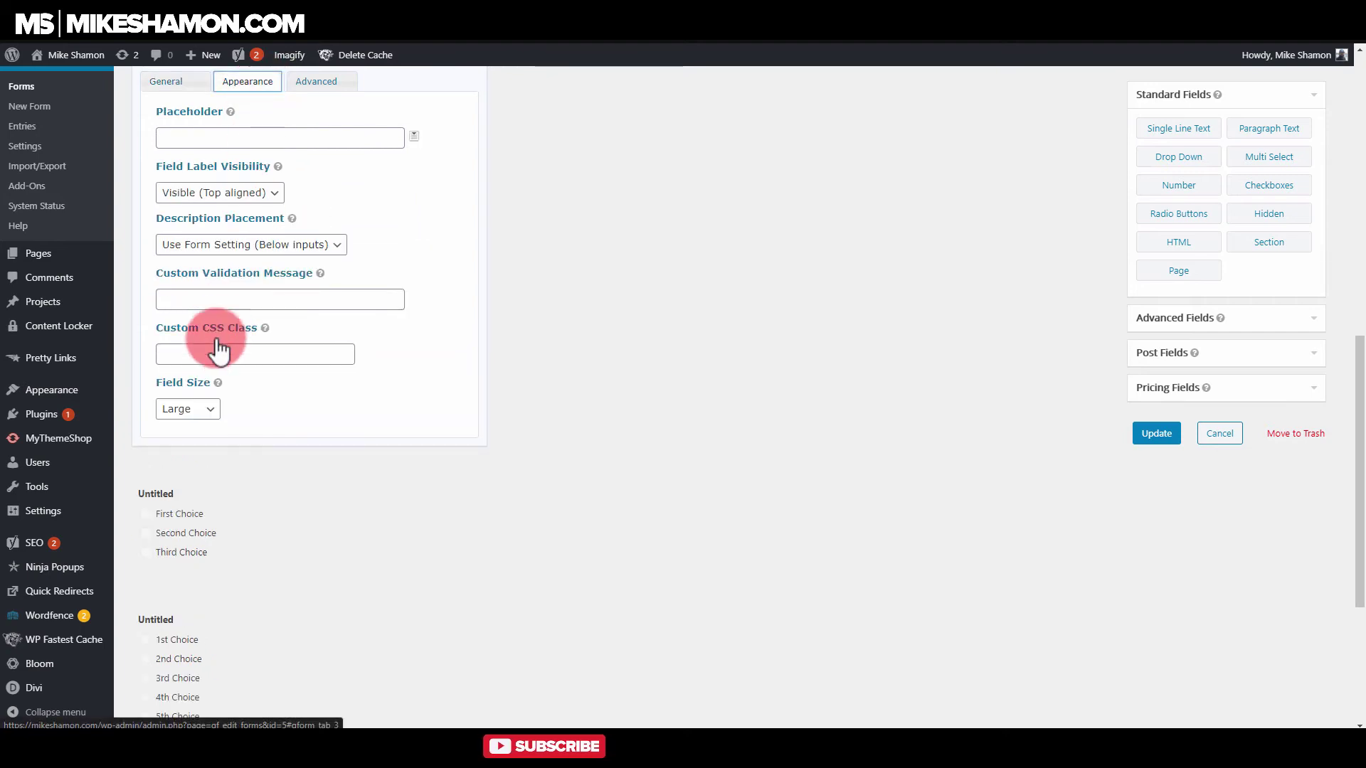
left_click(216, 355)
type("gf_middle_third")
left_click_drag(214, 354, 178, 354)
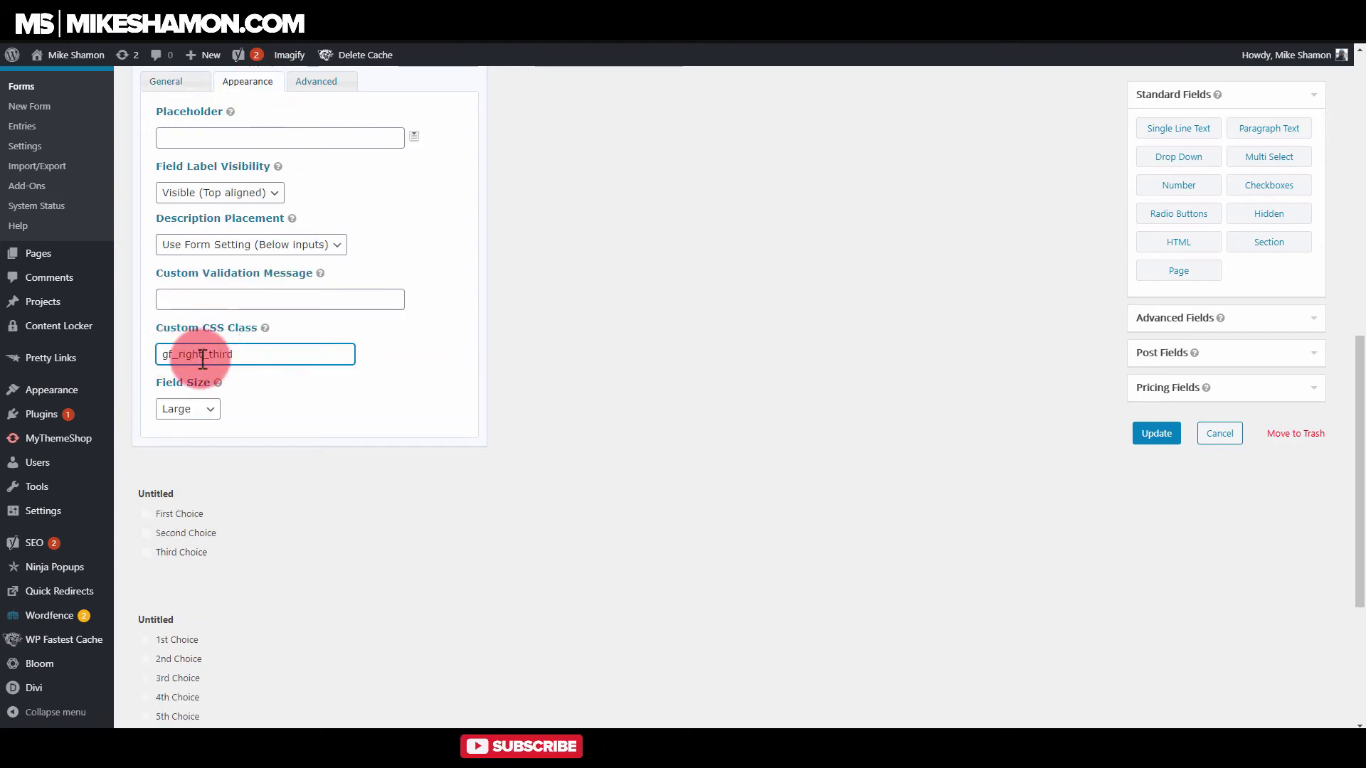
left_click(762, 471)
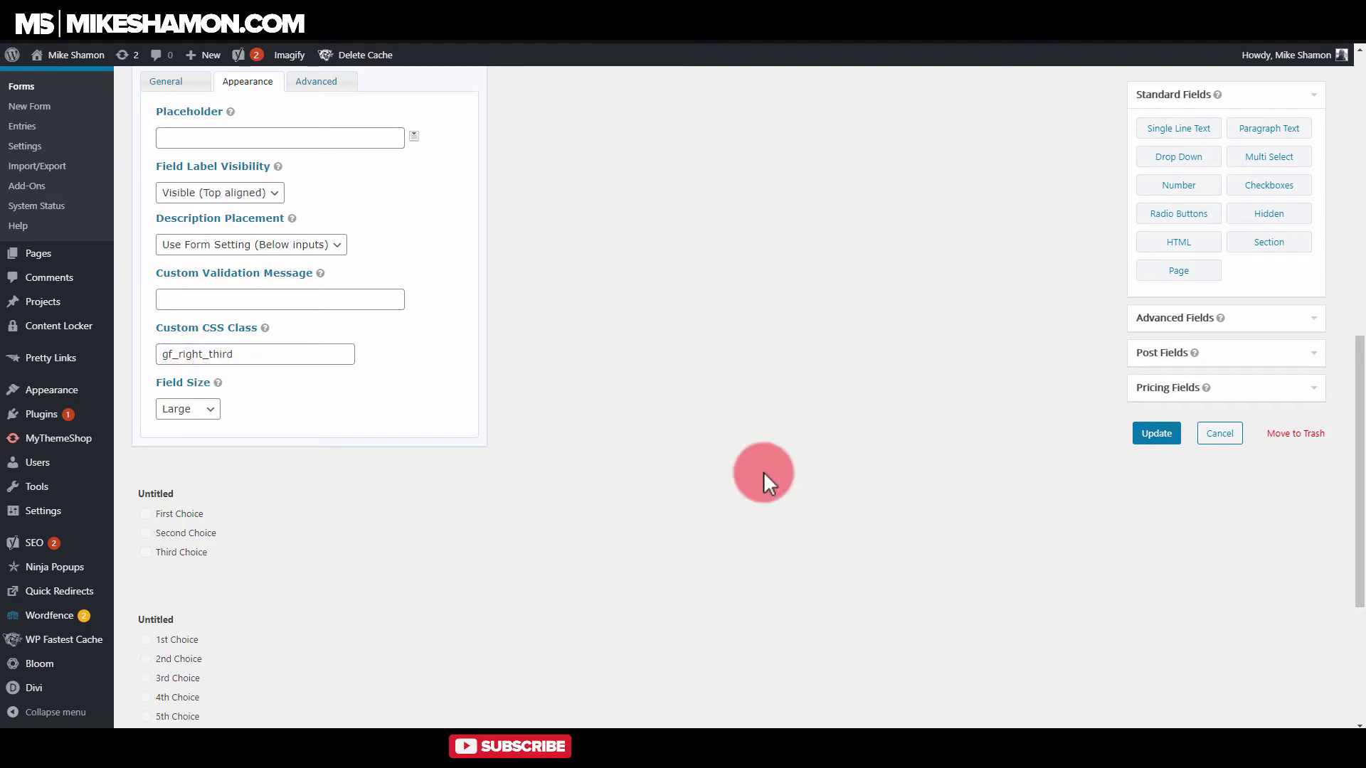
key("ctrl+s")
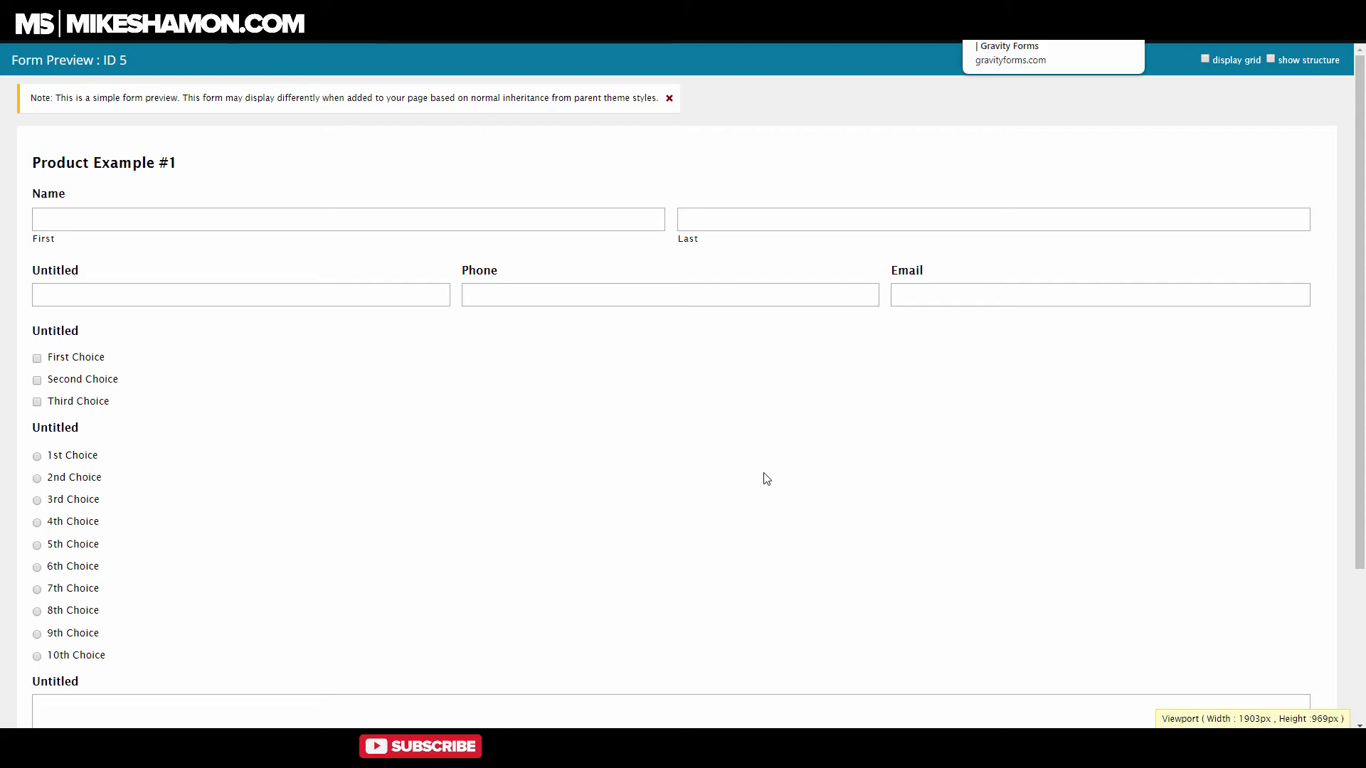
- Copy the gf_list_2col class name from the List Classes section of the Ready Classes page
key("ctrl+Tab")
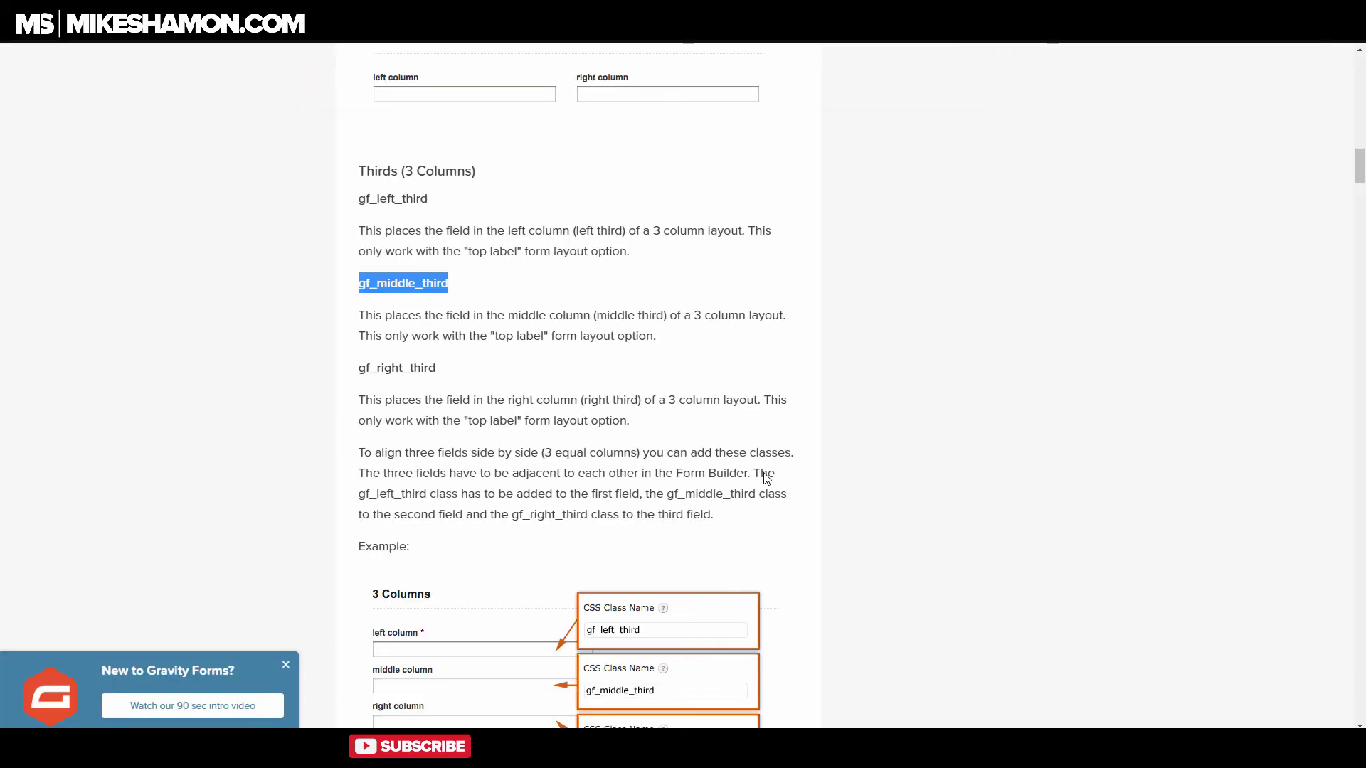
scroll(766, 478, "down", 10)
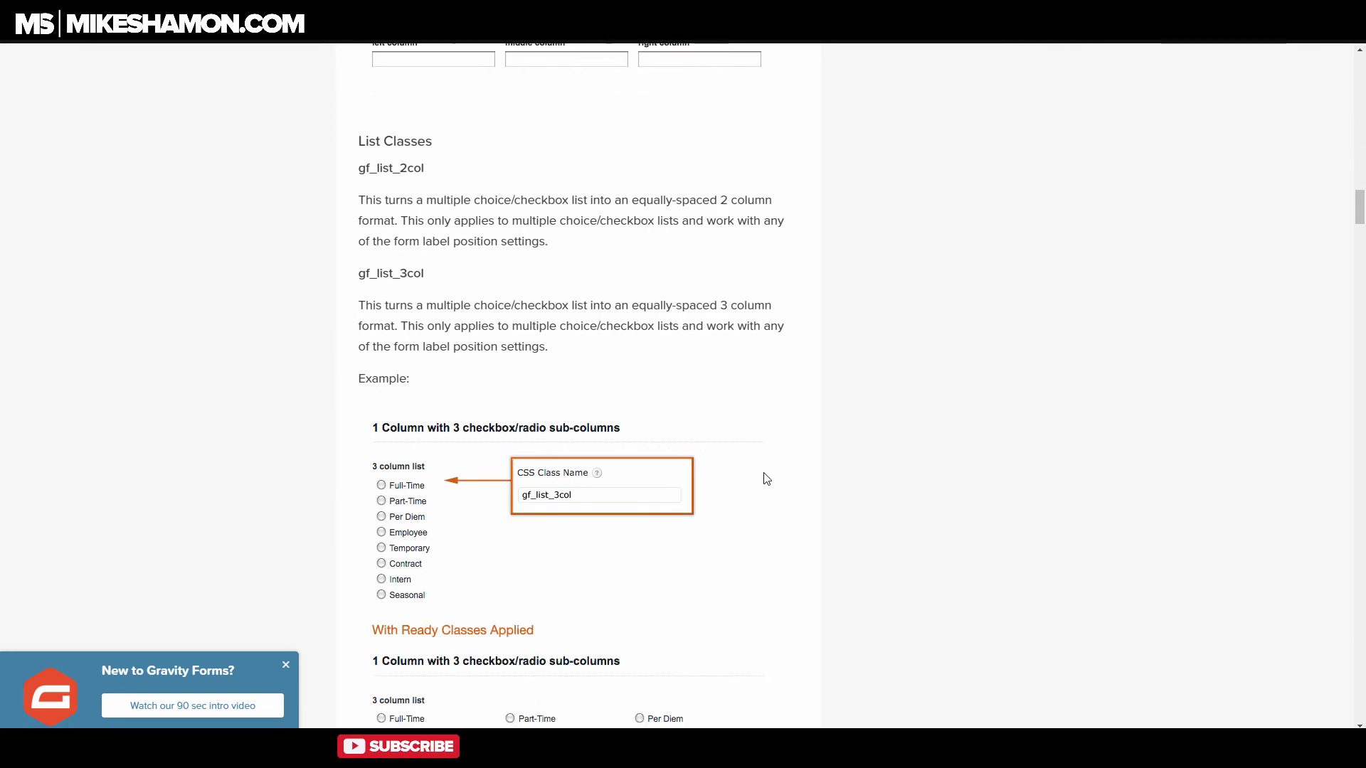
scroll(766, 478, "down", 2)
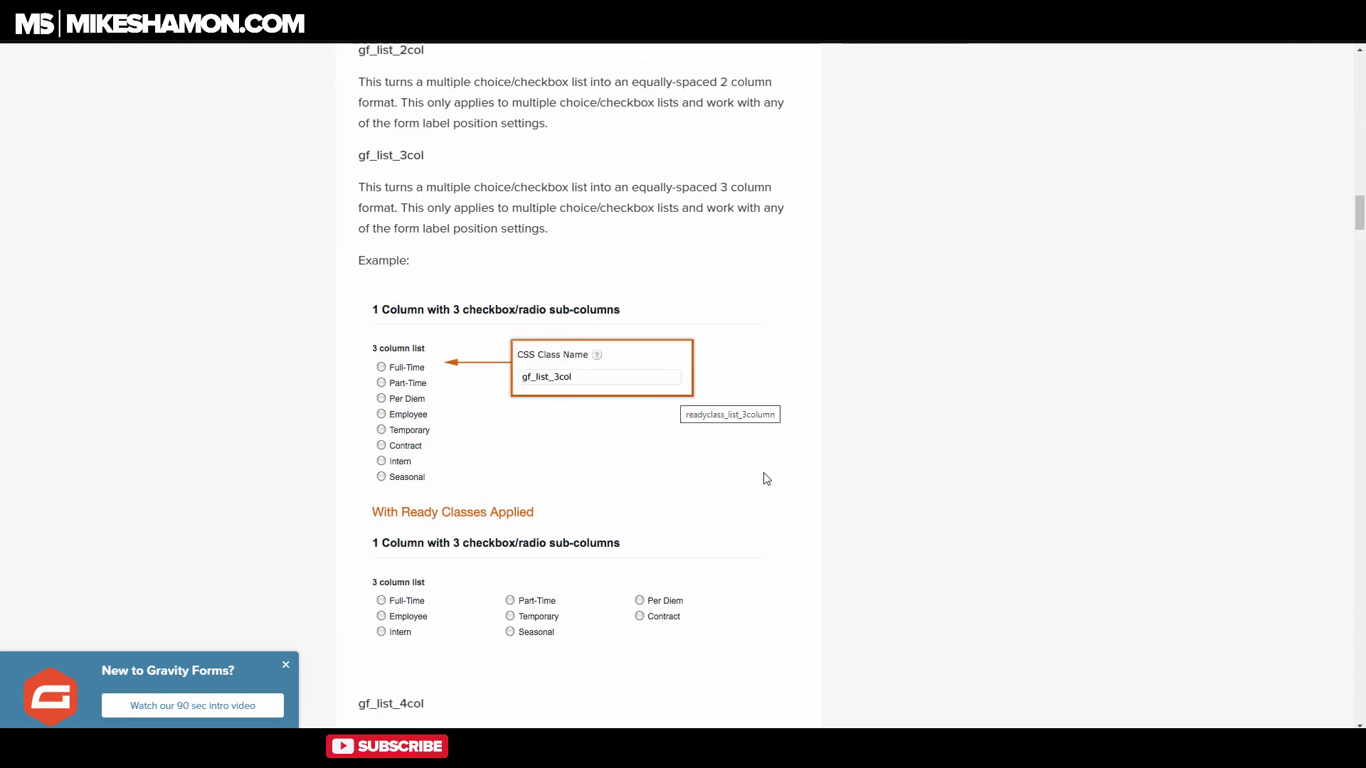
scroll(766, 478, "up", 2)
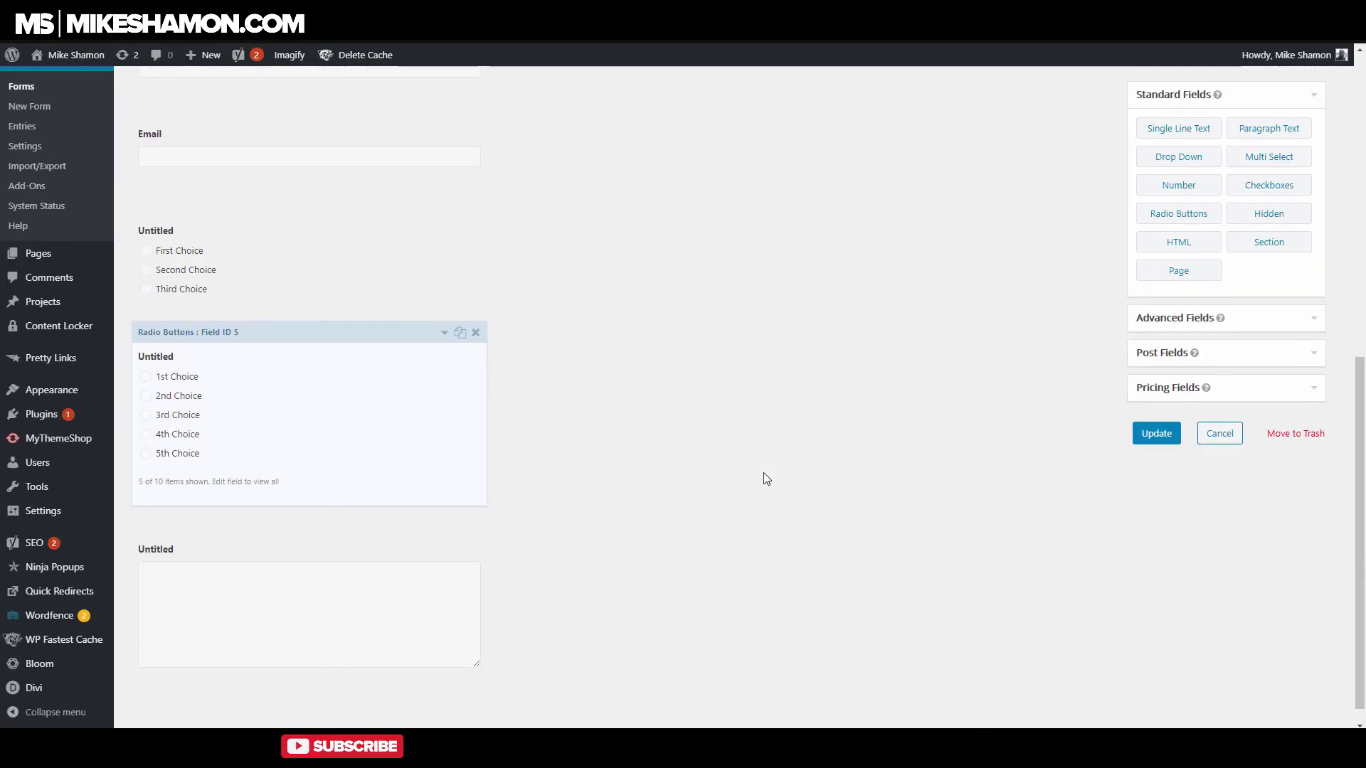
- Set the radio buttons field's custom CSS class to gf_list_2col, update the form and check its preview
key("Return")
scroll(762, 472, "down", 4)
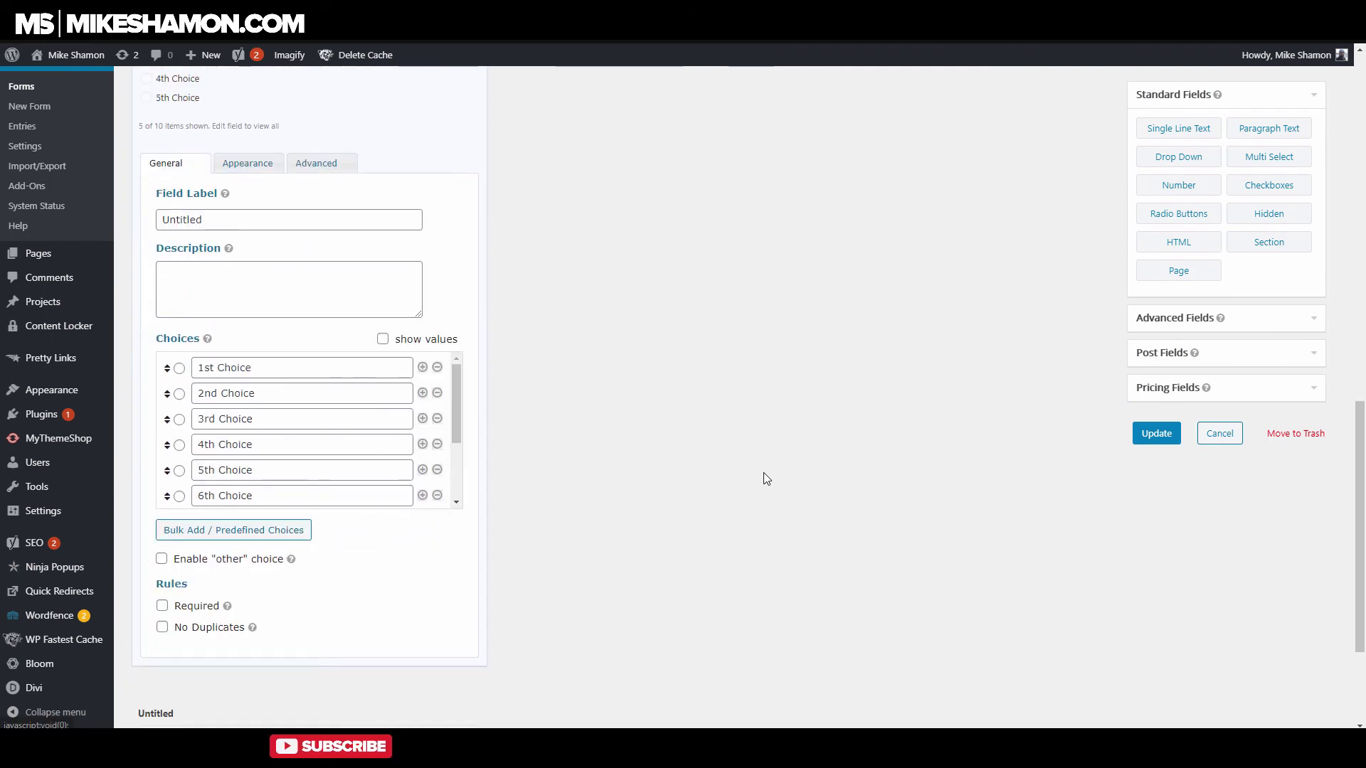
key("Tab")
key("Return")
key("Tab")
key("Tab")
key("Tab")
key("Tab")
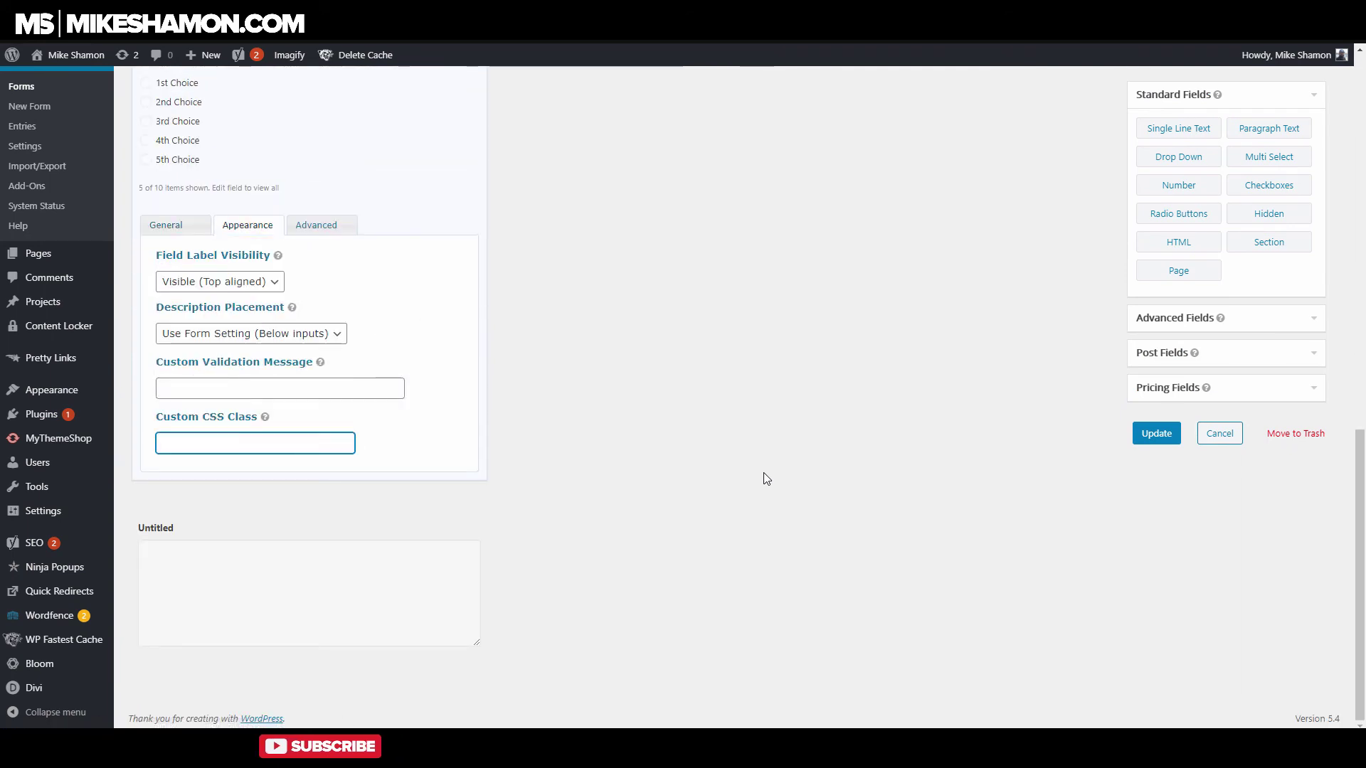
key("Tab")
key("Return")
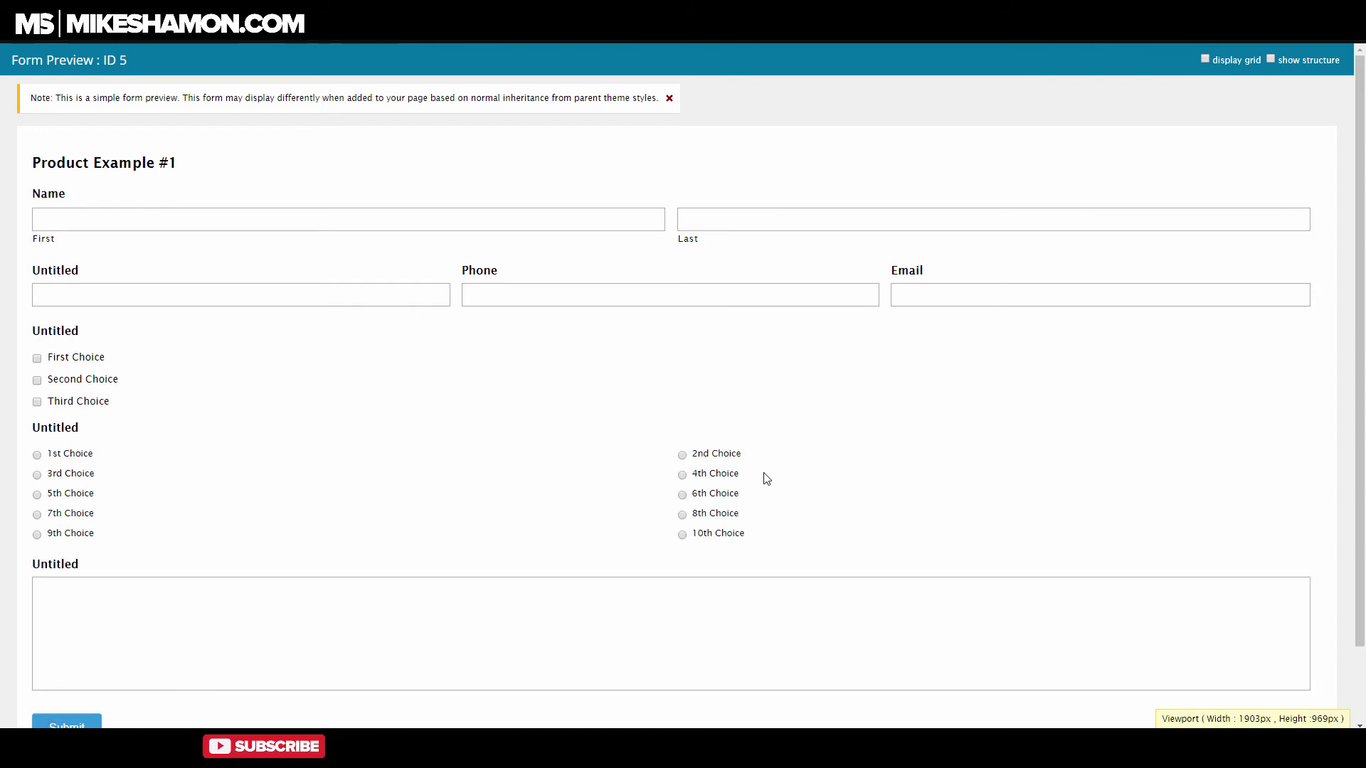
- Look up the gf_list_3col class name in the List Classes section of the Ready Classes page and return to the form editor
key("ctrl+Tab")
key("ctrl+Tab")
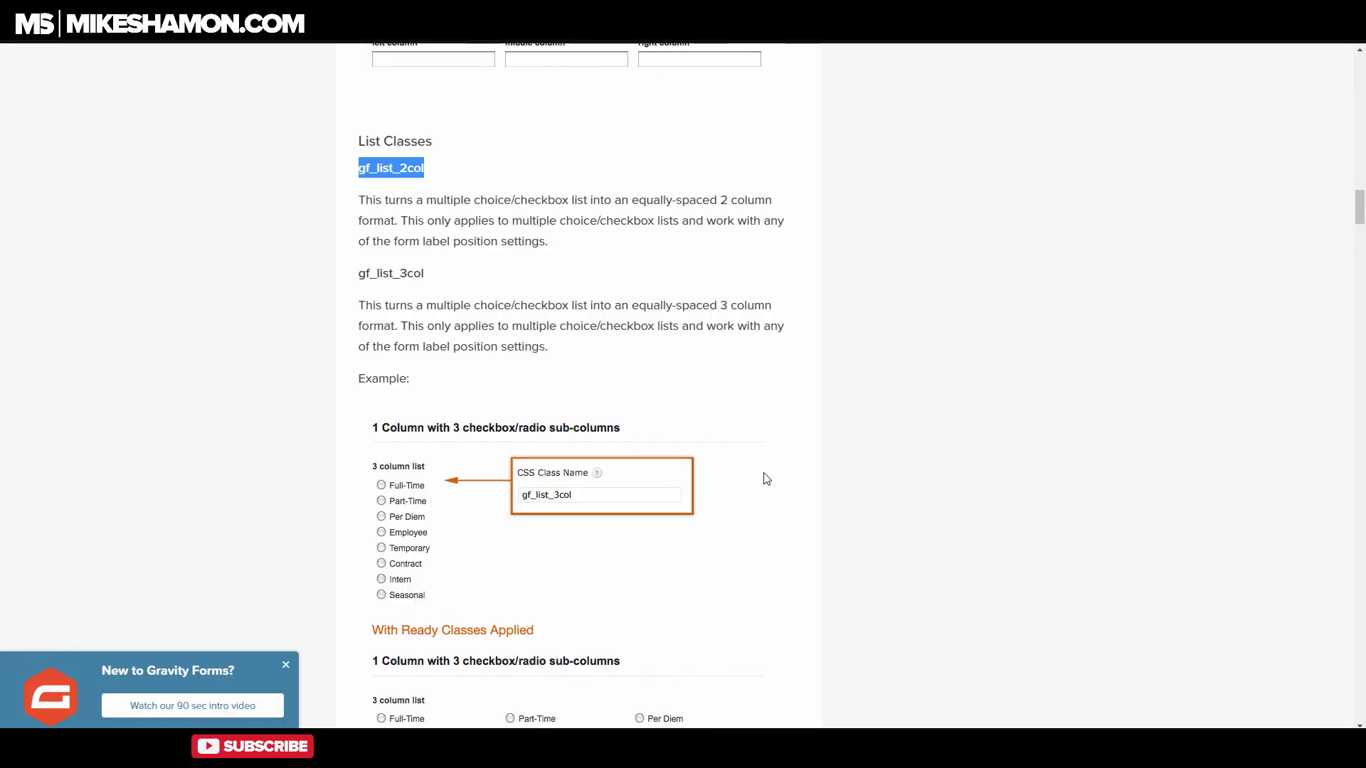
left_click_drag(421, 274, 365, 273)
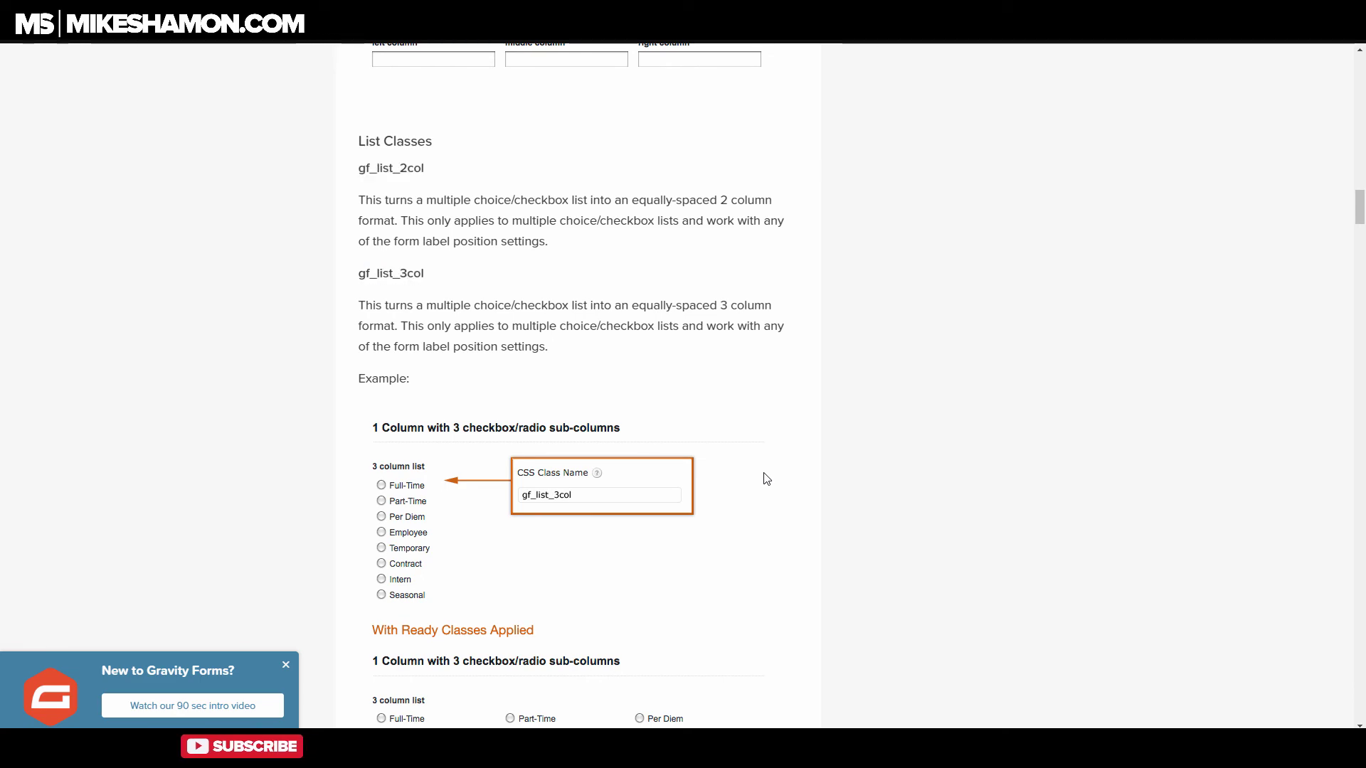
key("ctrl+Tab")
- Change the radio buttons field's custom CSS class to gf_list_3col and update the form
scroll(766, 479, "down", 5)
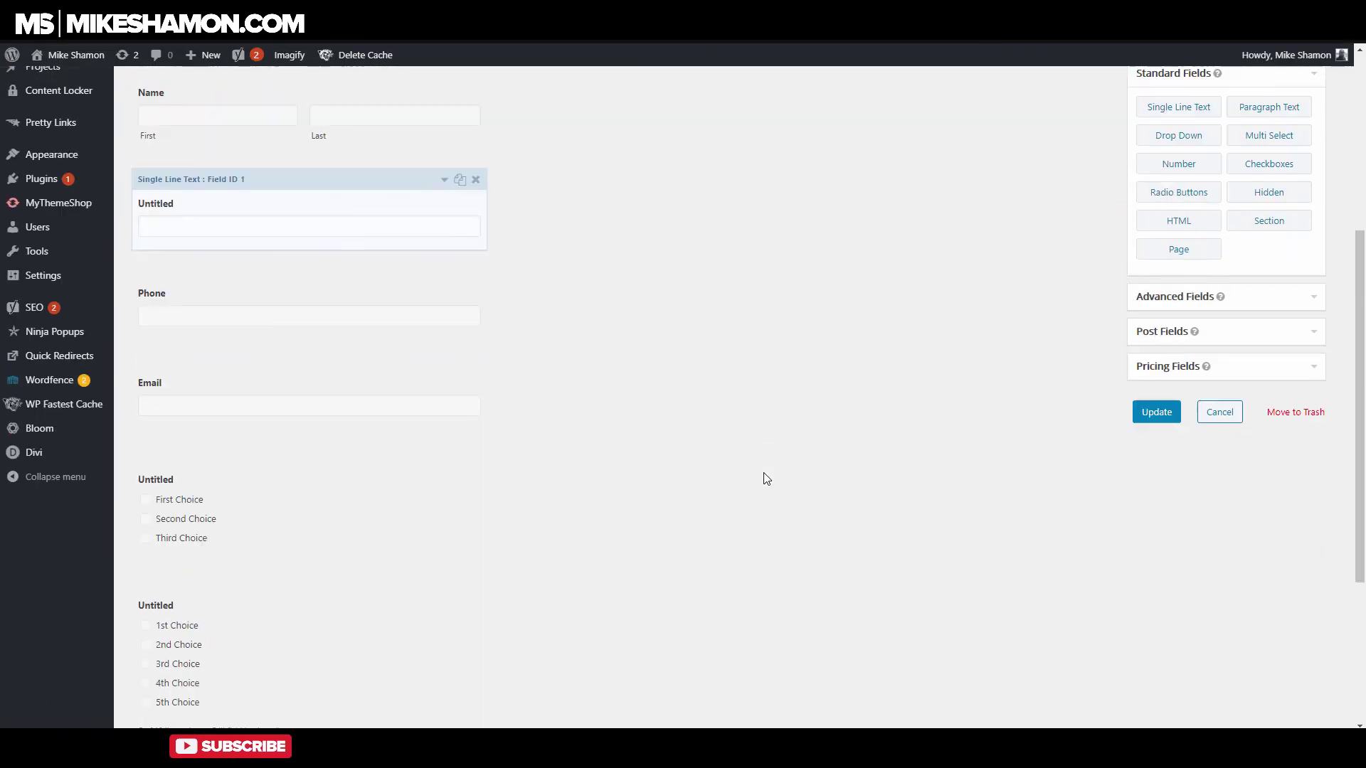
left_click(444, 569)
scroll(766, 479, "down", 4)
left_click(247, 281)
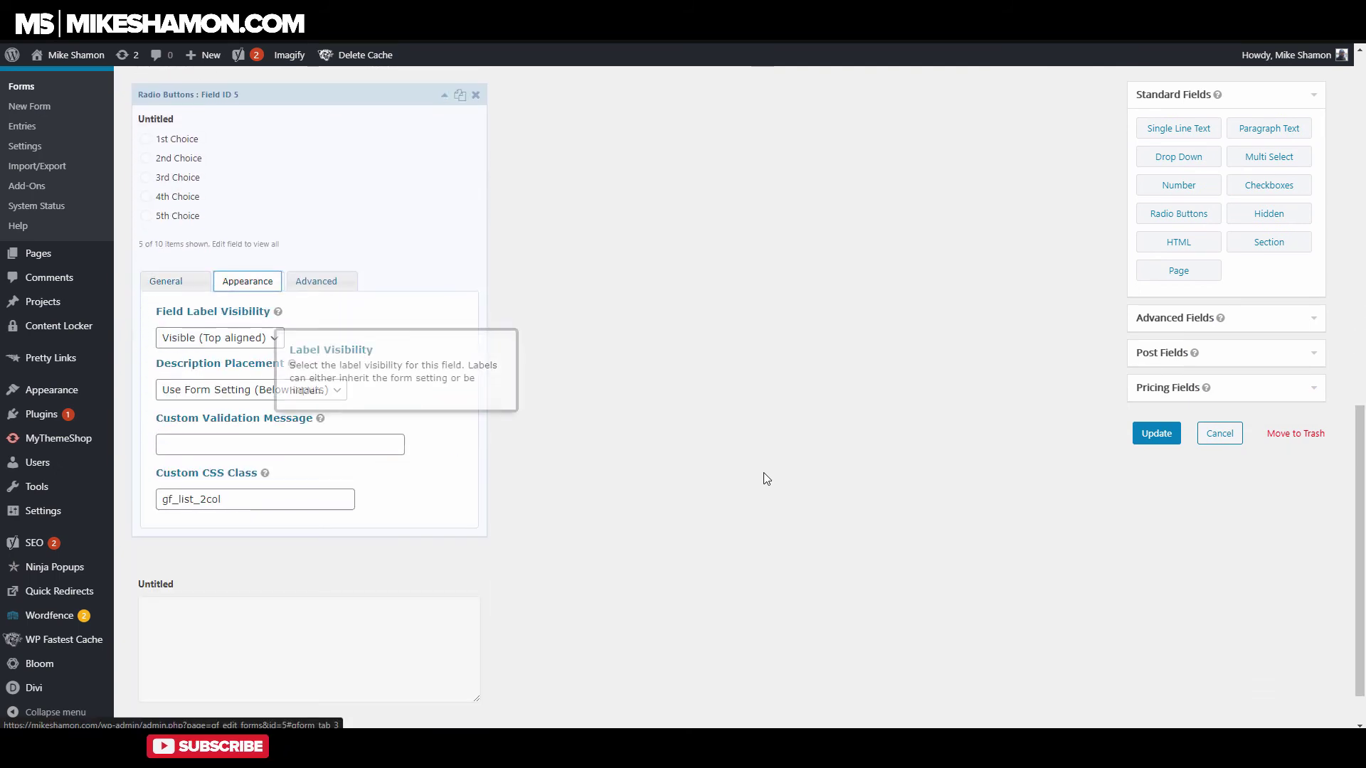
left_click_drag(200, 499, 207, 498)
type("3")
left_click(766, 479)
scroll(766, 478, "up", 3)
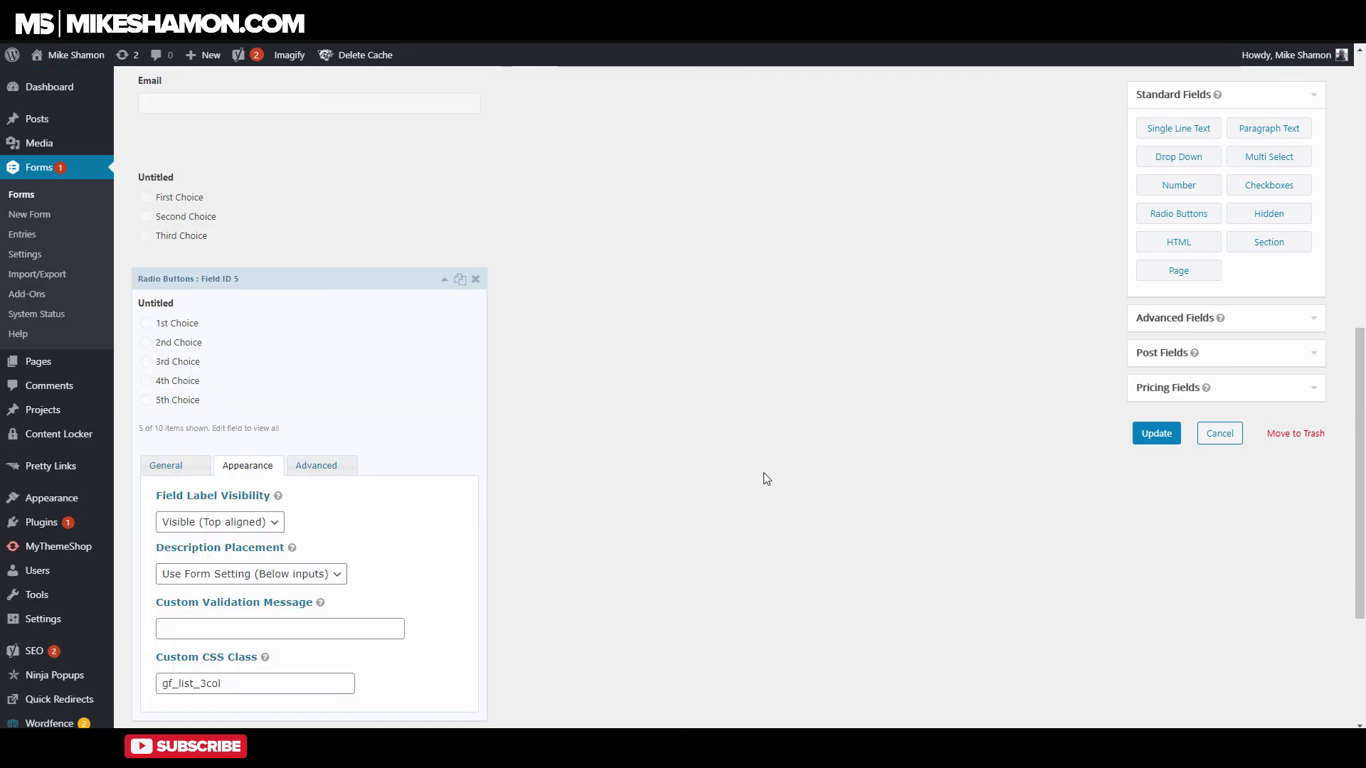
key("ctrl+s")
- Find the gf_list_inline class on the Ready Classes page, below the four- and five-column list classes, and copy its name
key("ctrl+Tab")
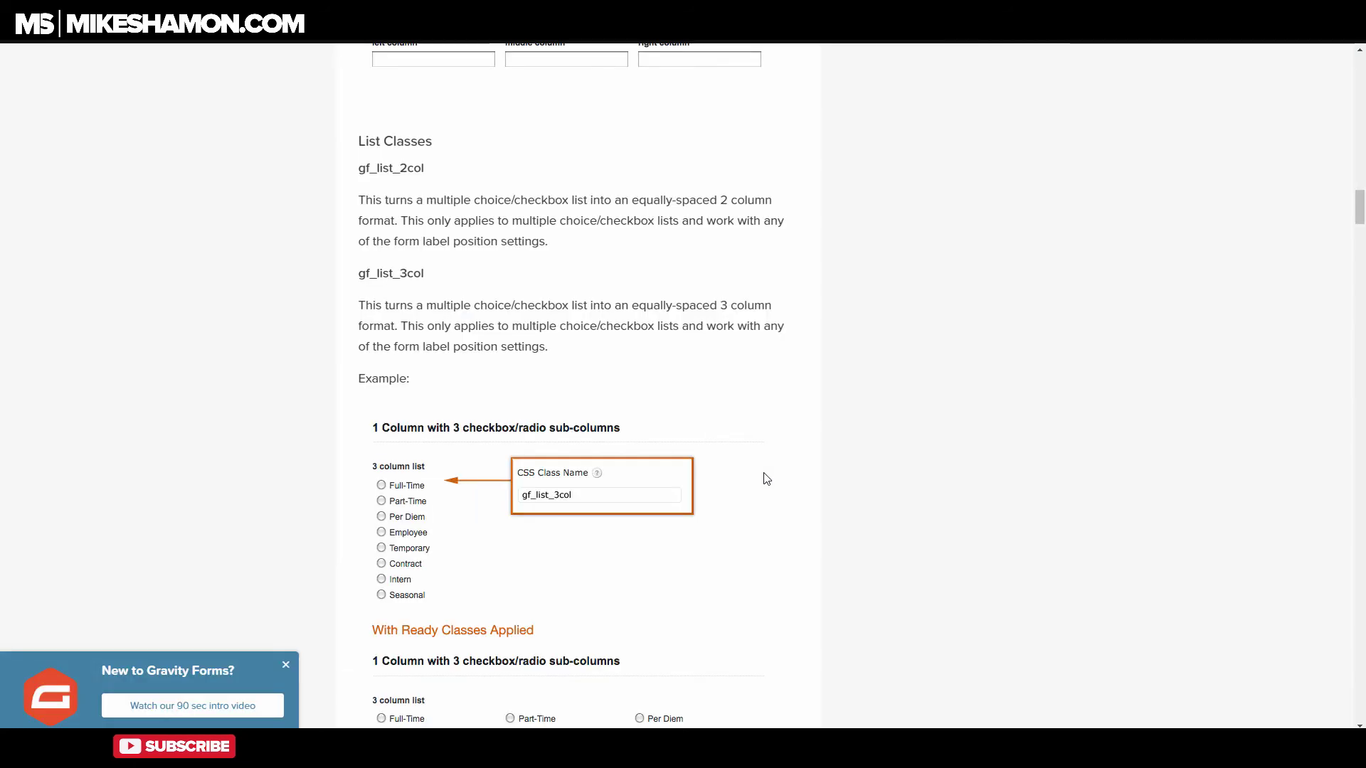
scroll(766, 478, "down", 8)
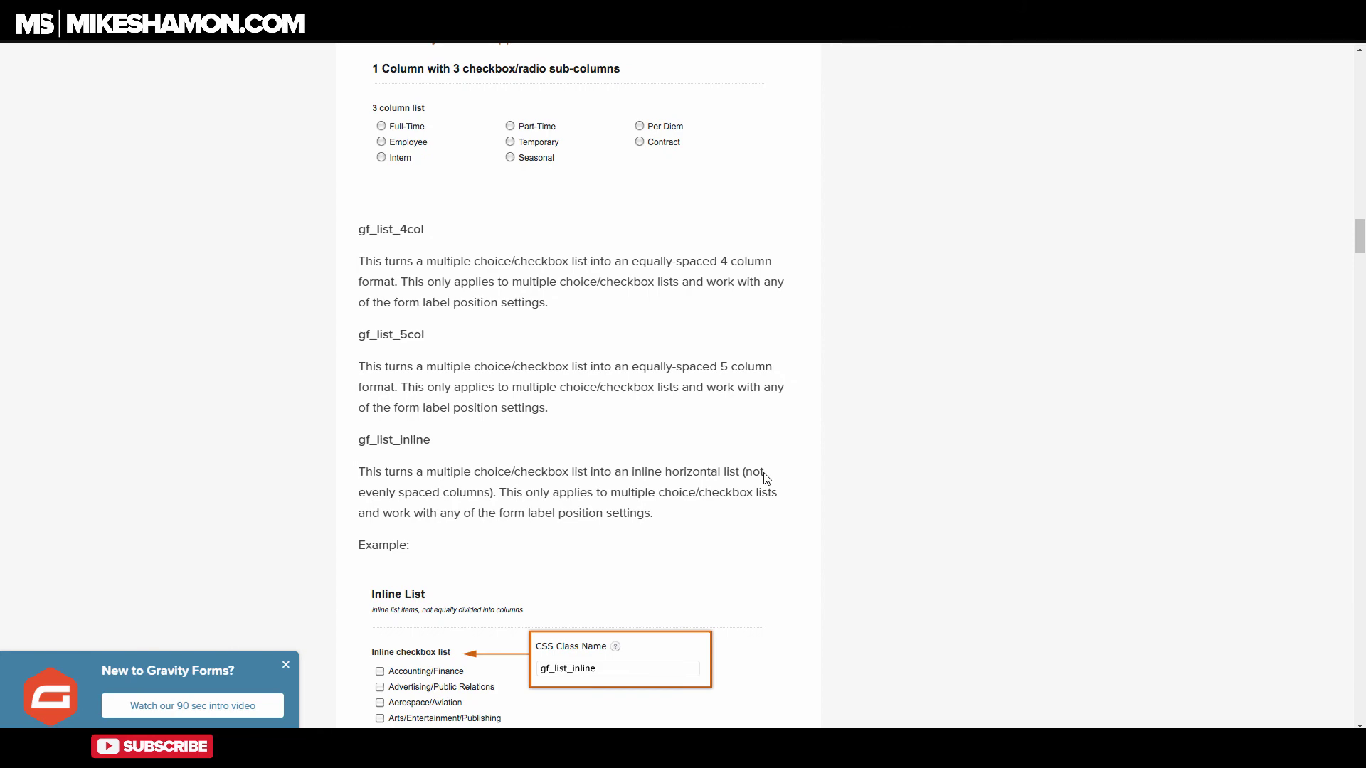
scroll(766, 478, "down", 2)
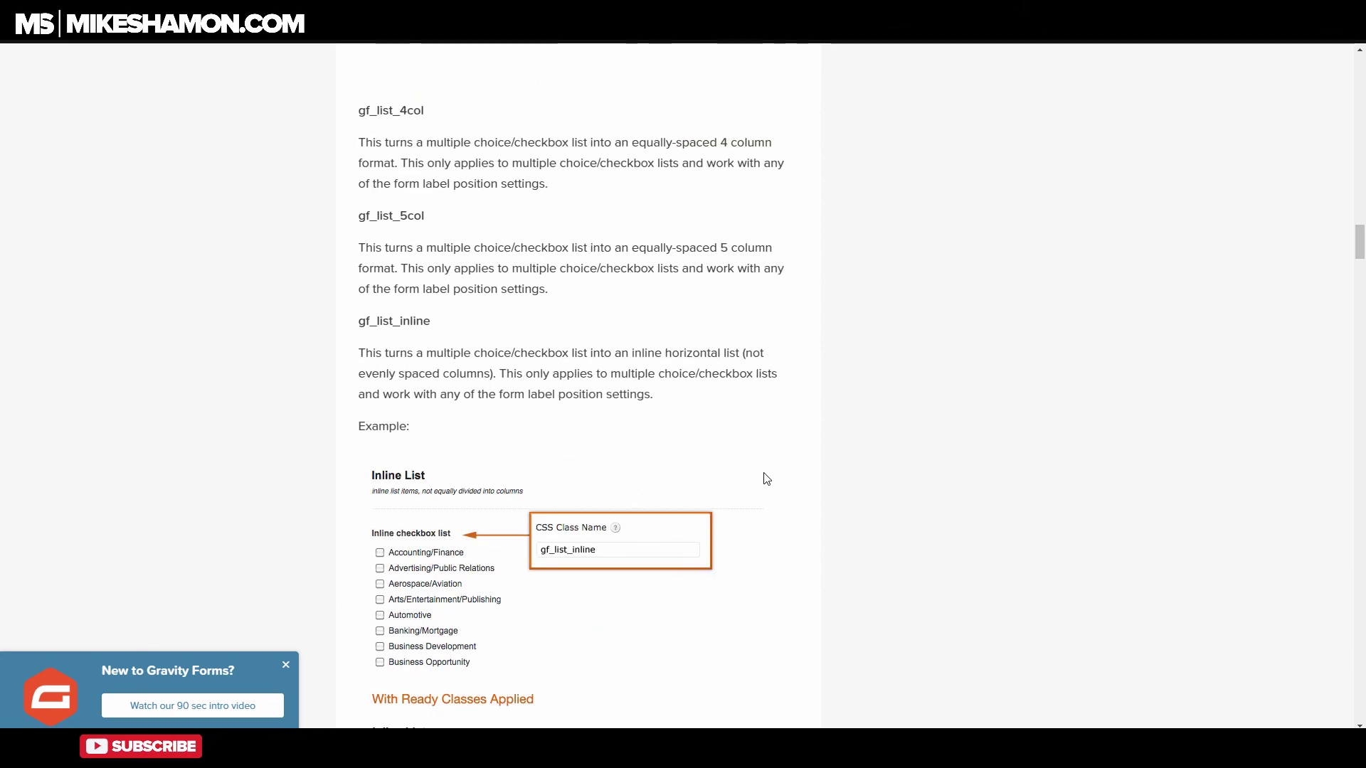
scroll(766, 478, "down", 3)
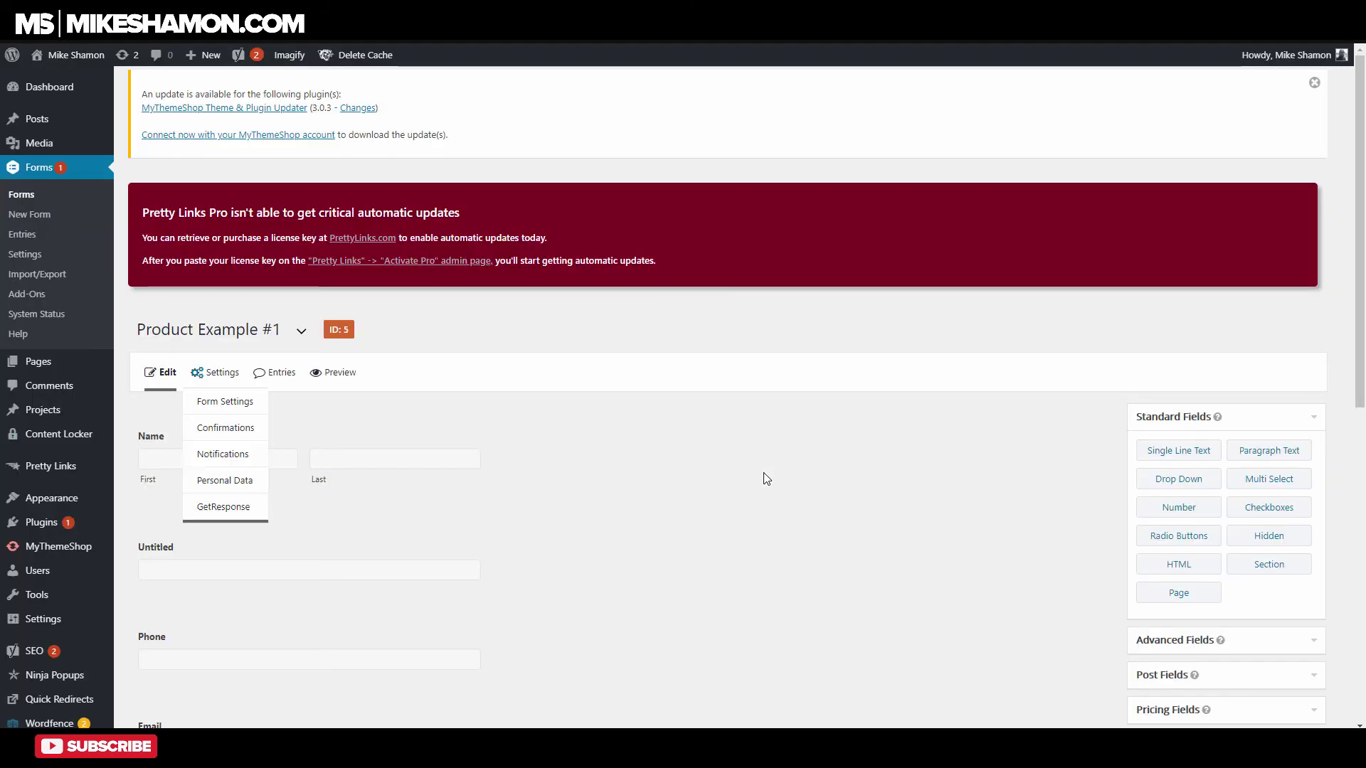
- Set the checkboxes field's custom CSS class to gf_list_inline, update the form and open its preview
scroll(766, 479, "down", 5)
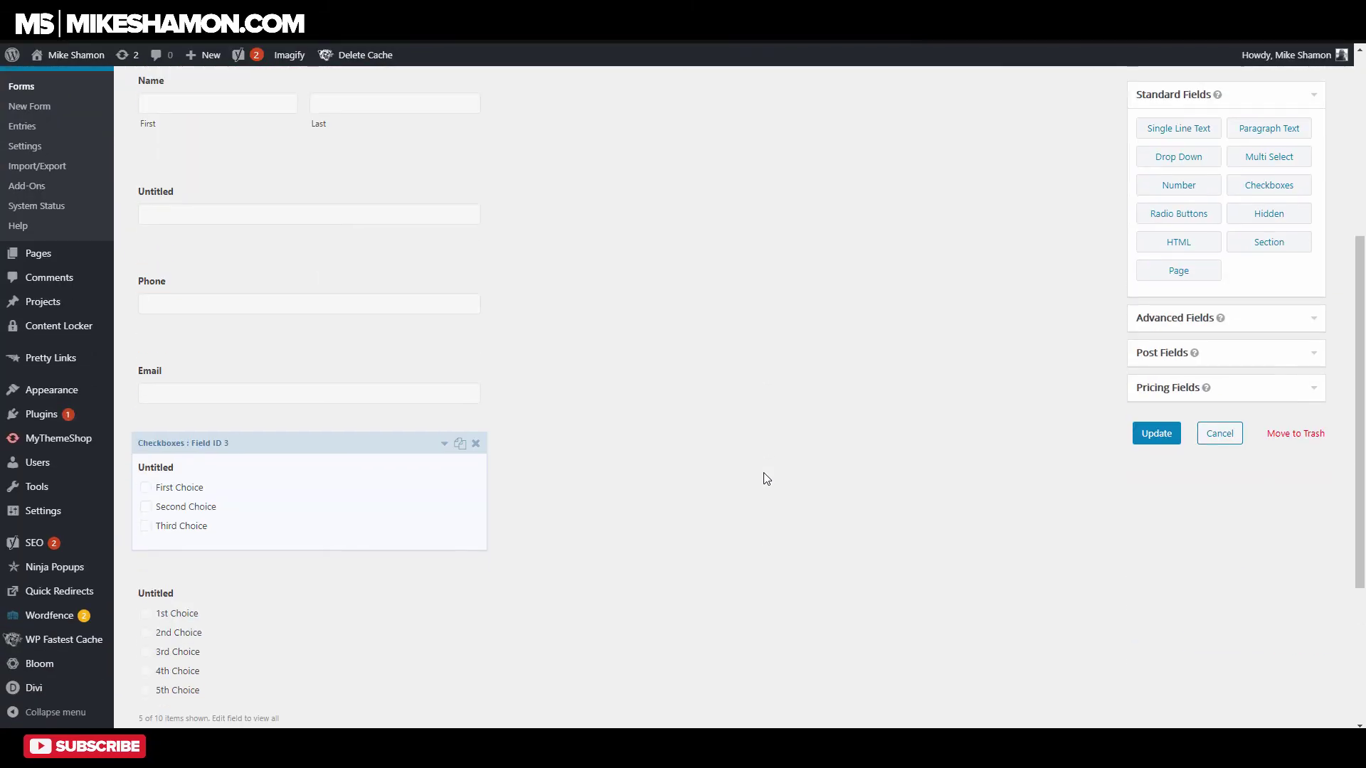
key("Return")
scroll(766, 479, "down", 3)
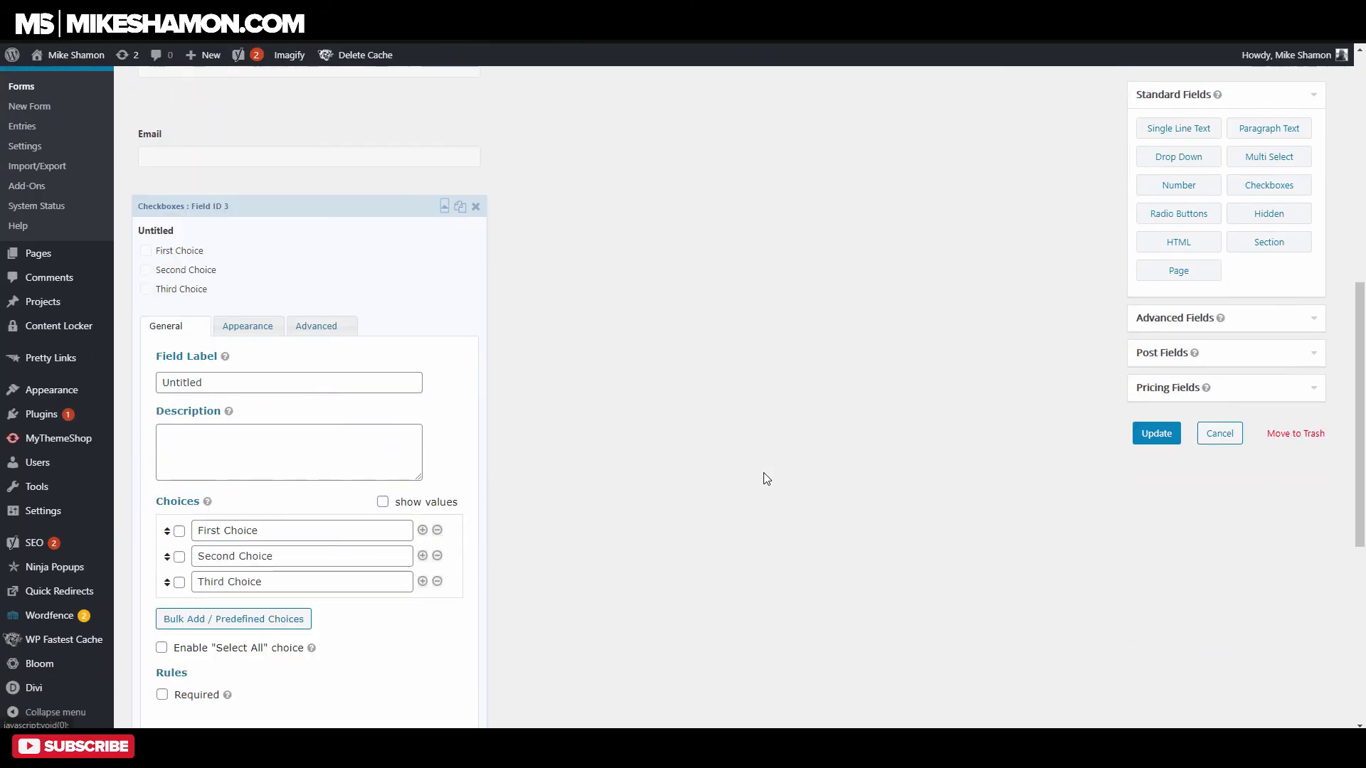
scroll(766, 478, "down", 2)
key("Tab")
key("Return")
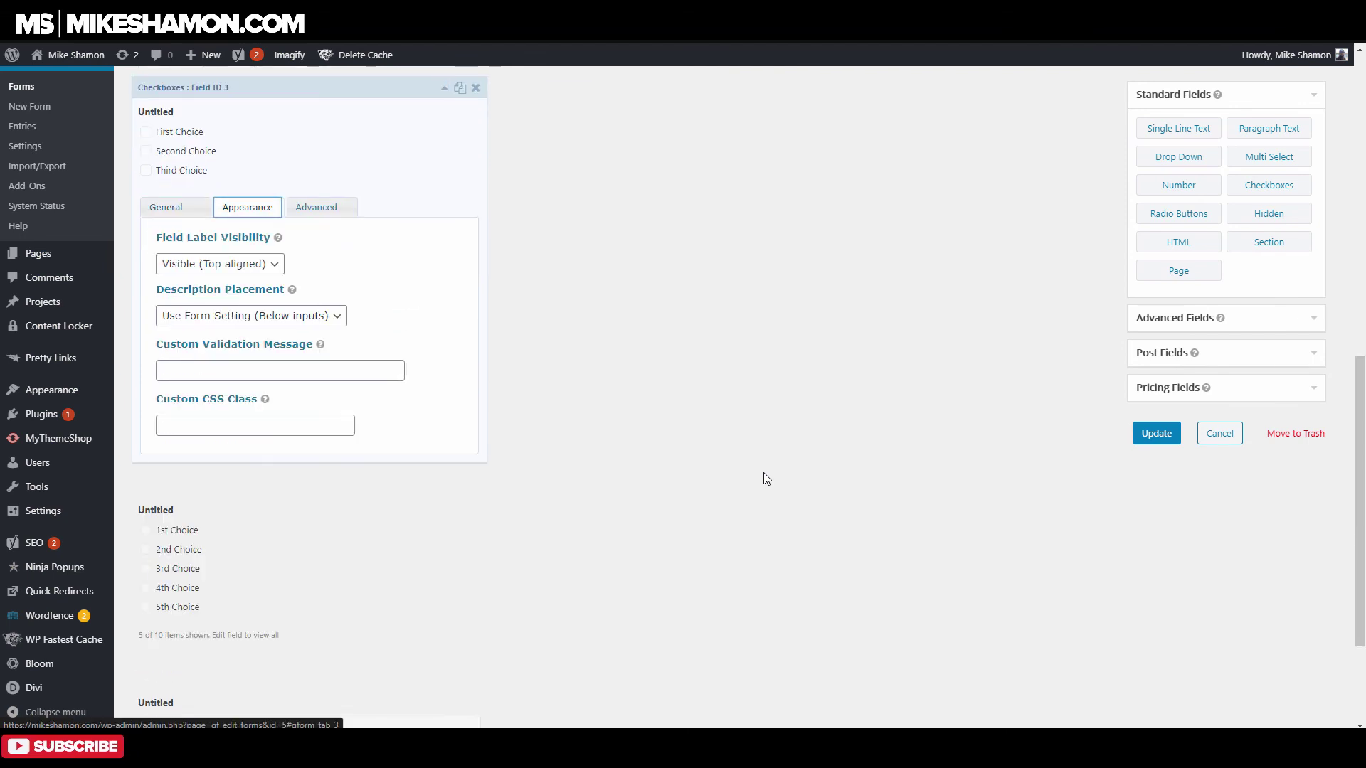
key("Tab")
type("gf_list_inline")
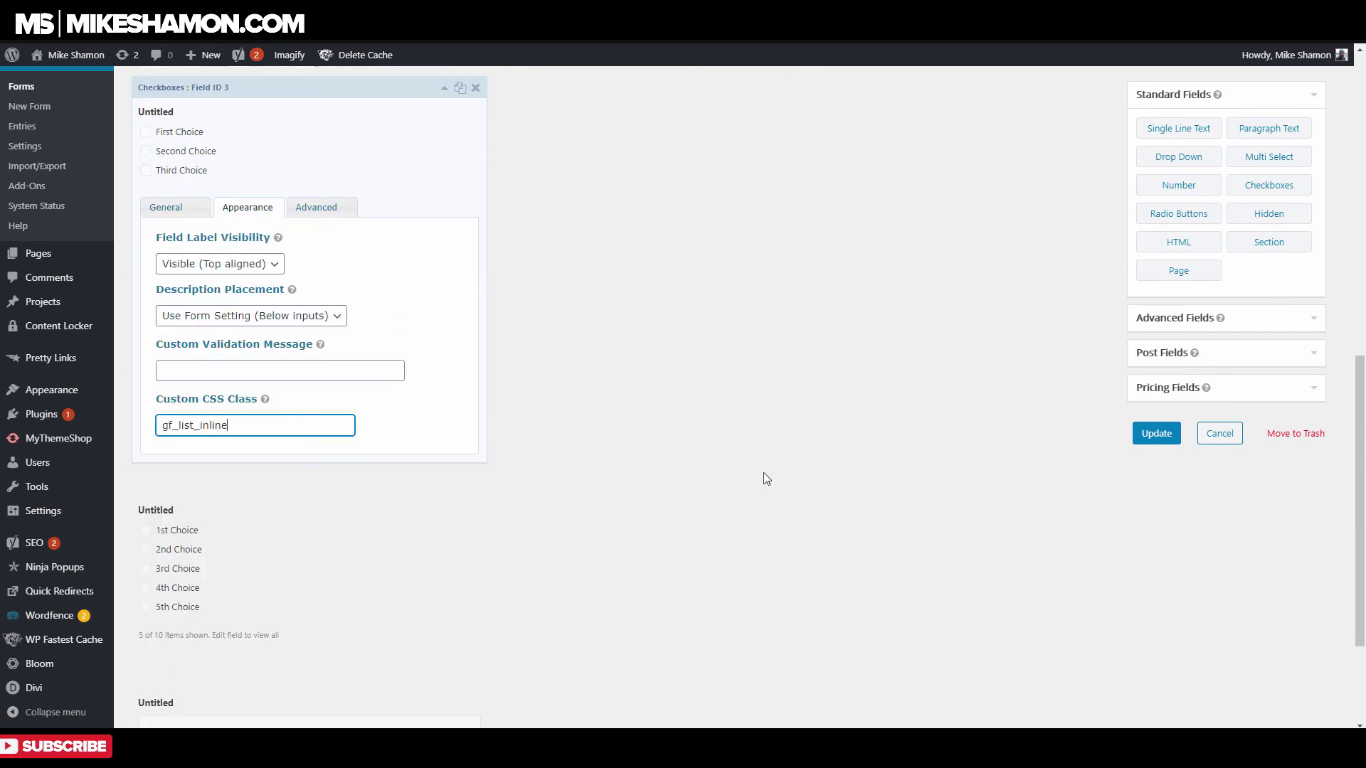
key("Tab")
key("Return")
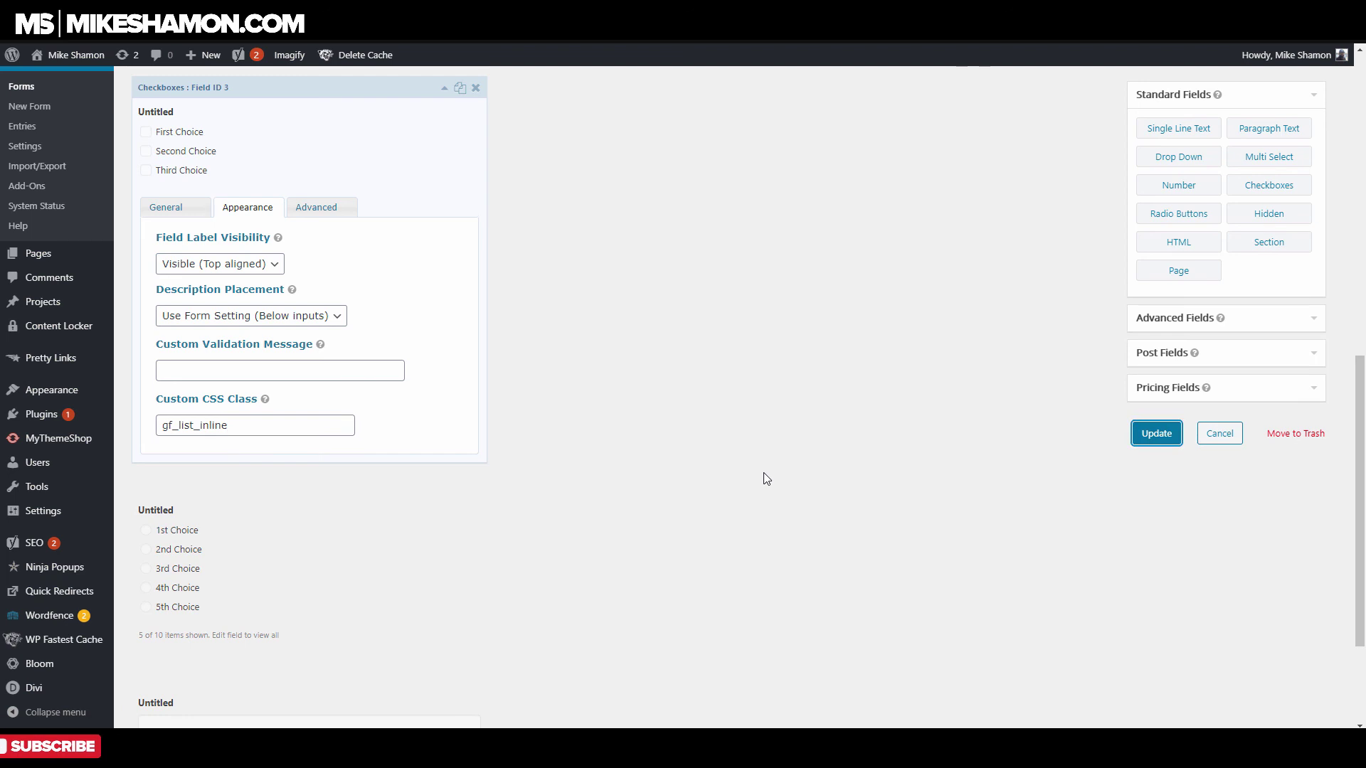
key("ctrl+Tab")
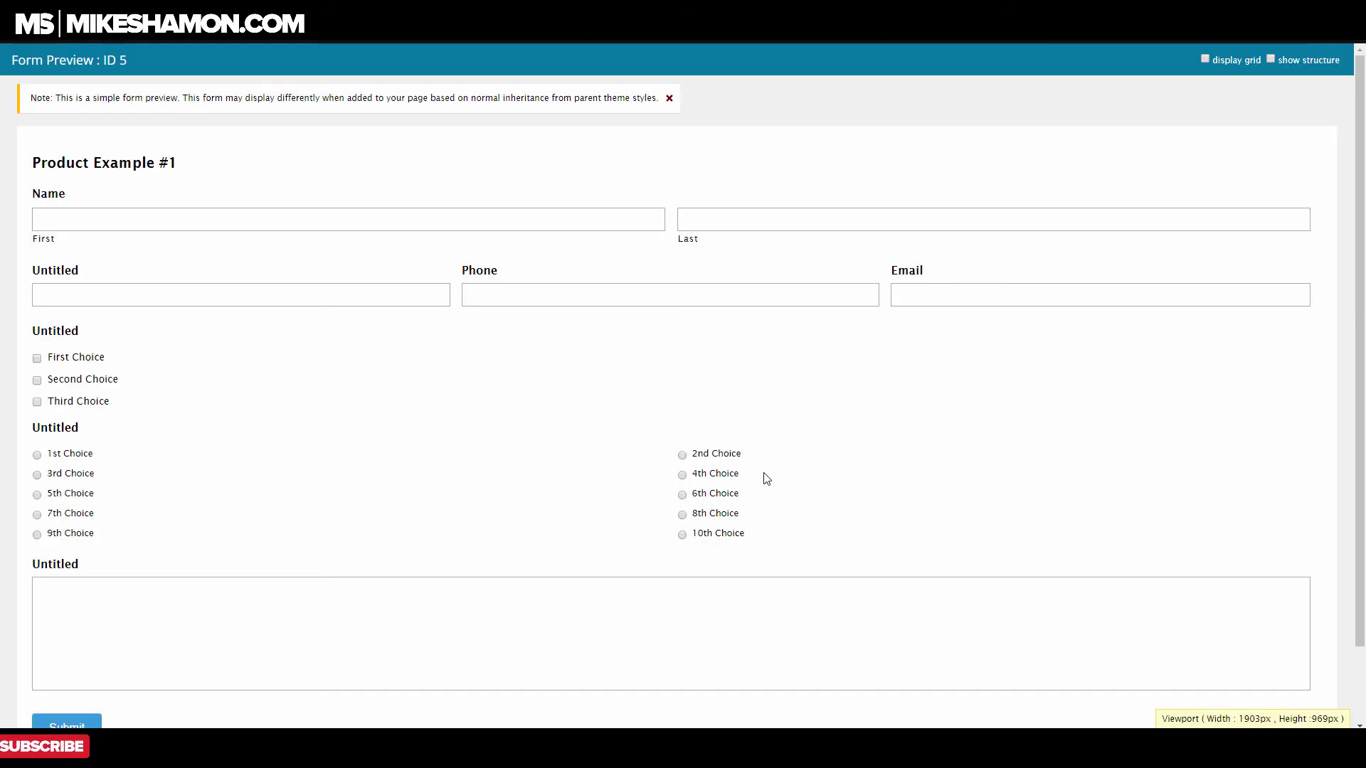